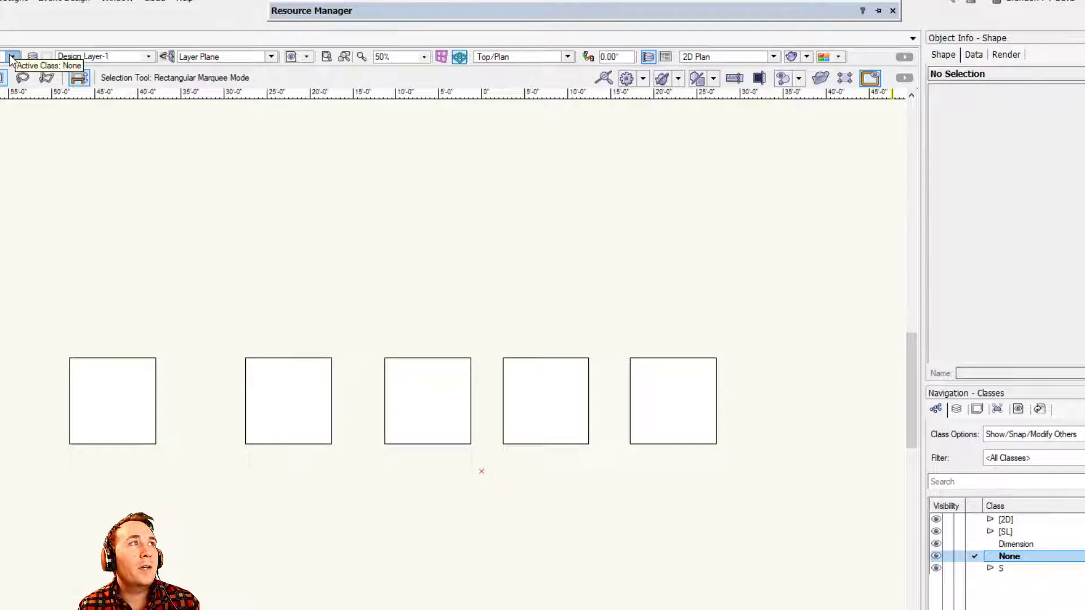
Examine the document's class organization, checking the classes grouped under [2D], [SL] and S
{"action": "left_click", "coordinate": [12, 57]}
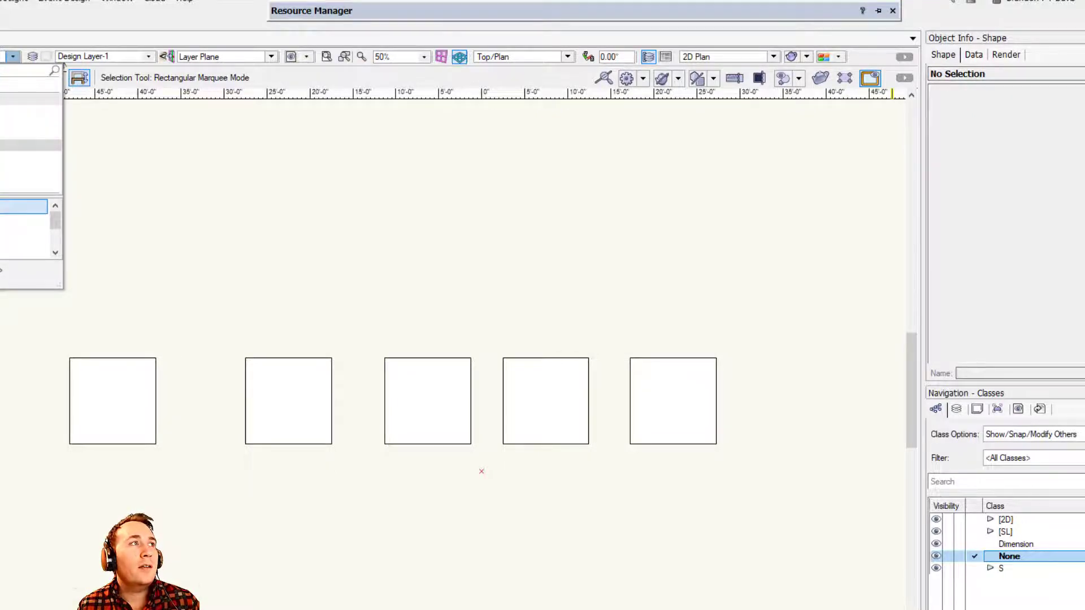
{"action": "left_click", "coordinate": [9, 85]}
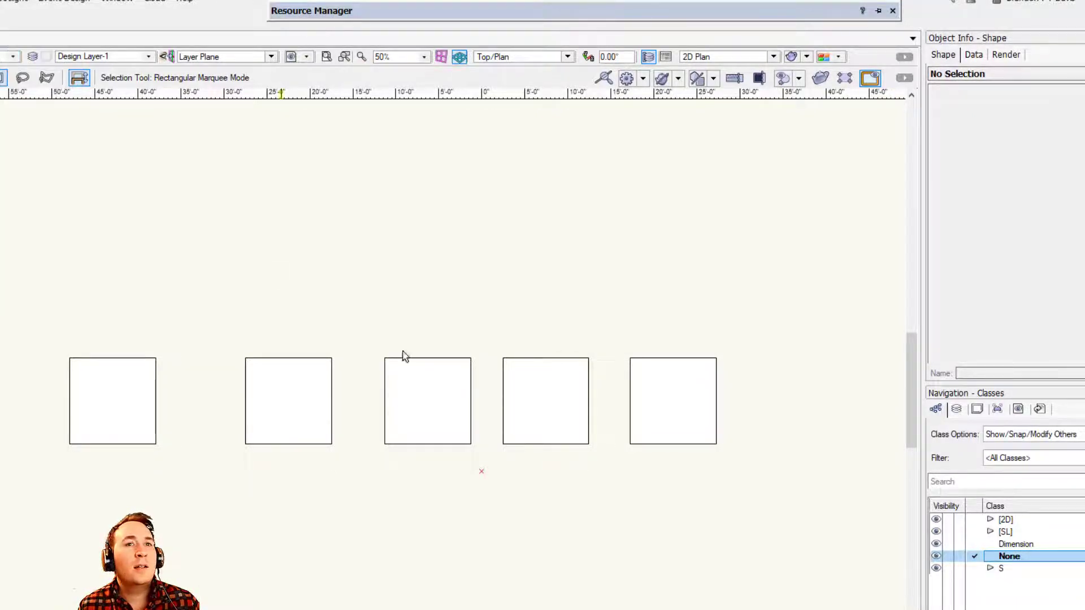
{"action": "left_click", "coordinate": [936, 411]}
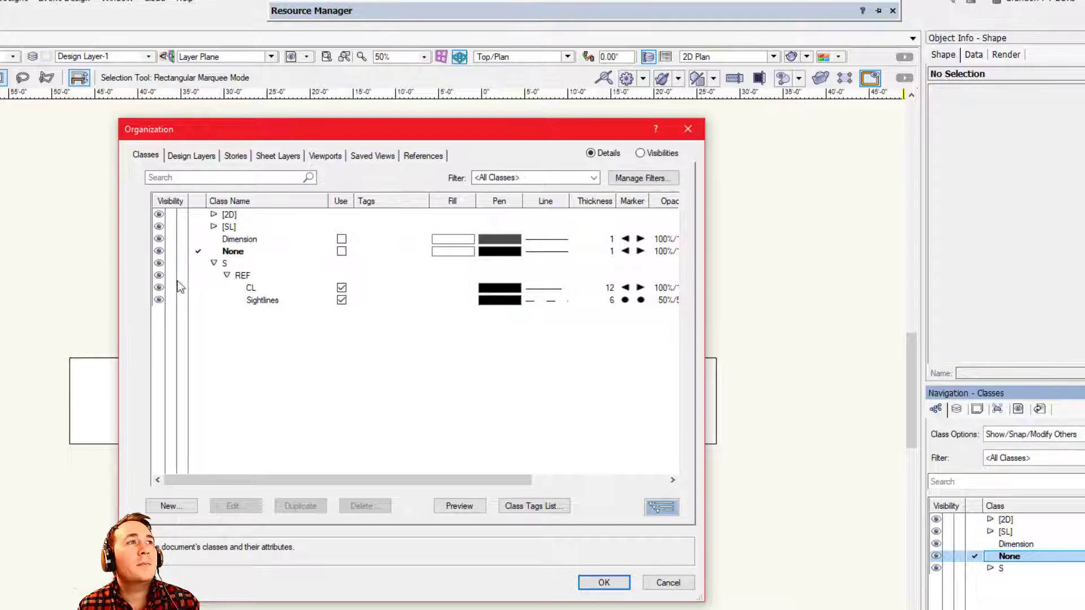
{"action": "left_click", "coordinate": [213, 215]}
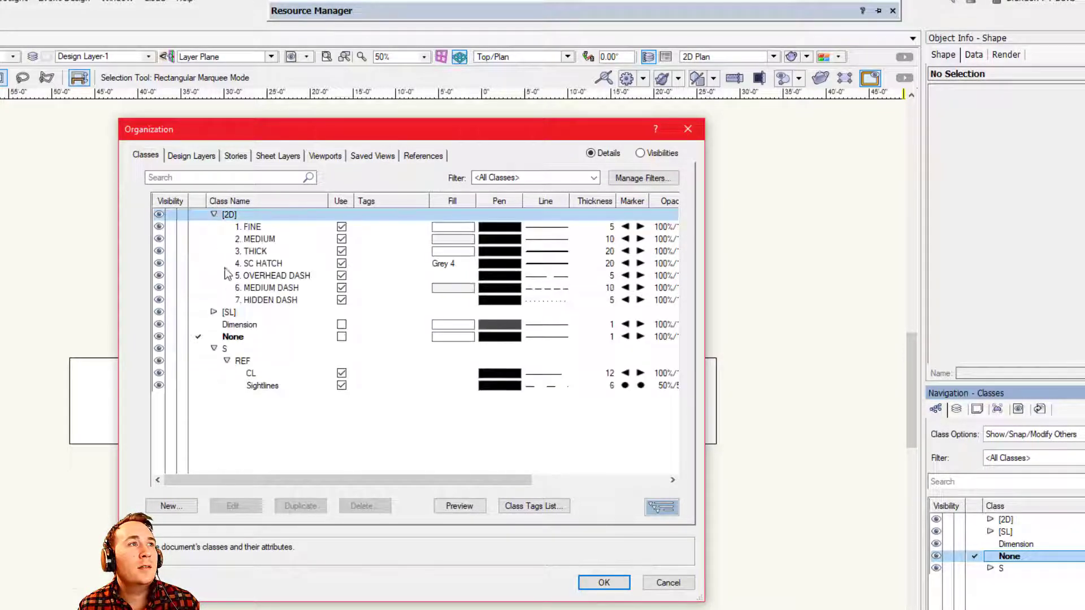
{"action": "left_click", "coordinate": [214, 312]}
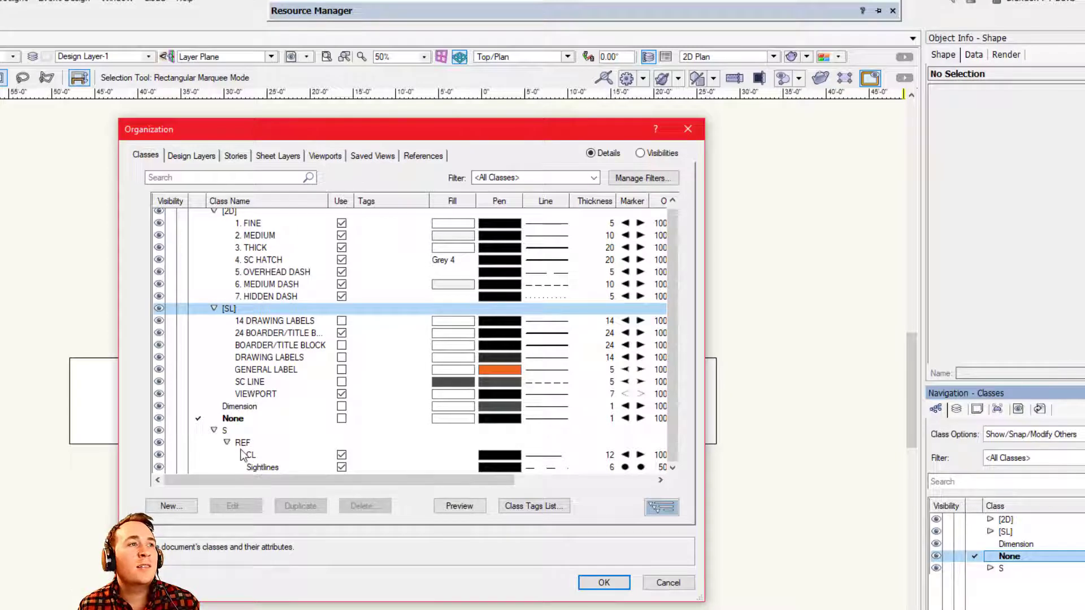
{"action": "left_click", "coordinate": [214, 432]}
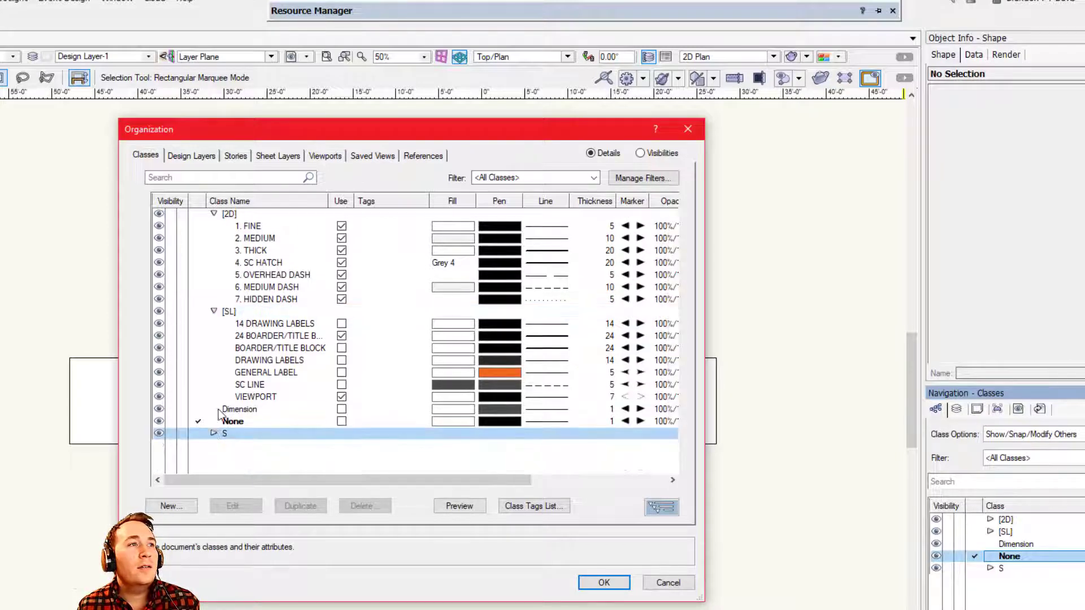
{"action": "left_click", "coordinate": [214, 214]}
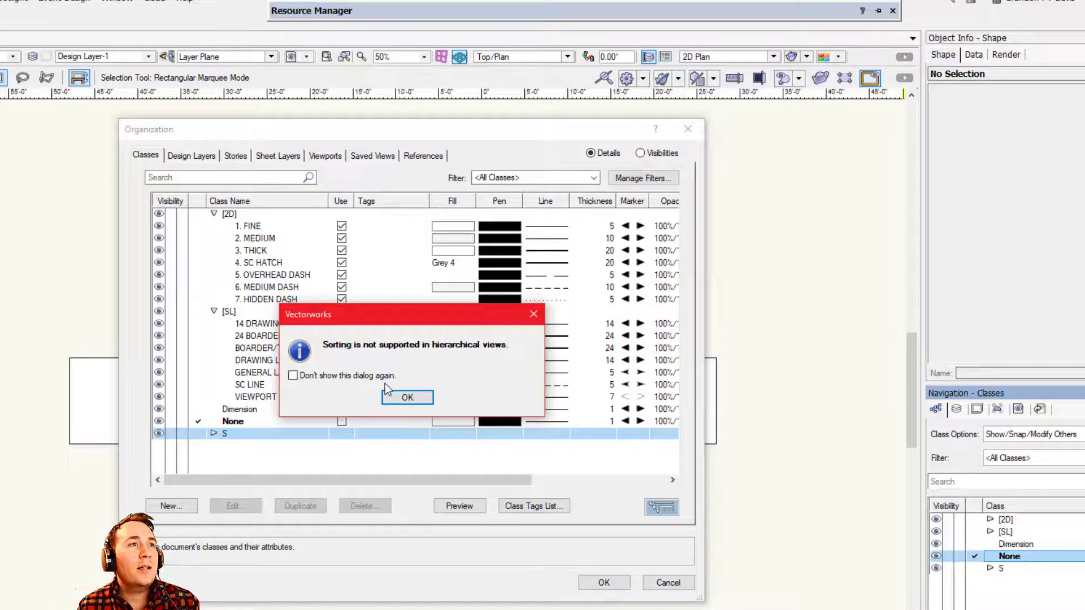
{"action": "left_click", "coordinate": [529, 311]}
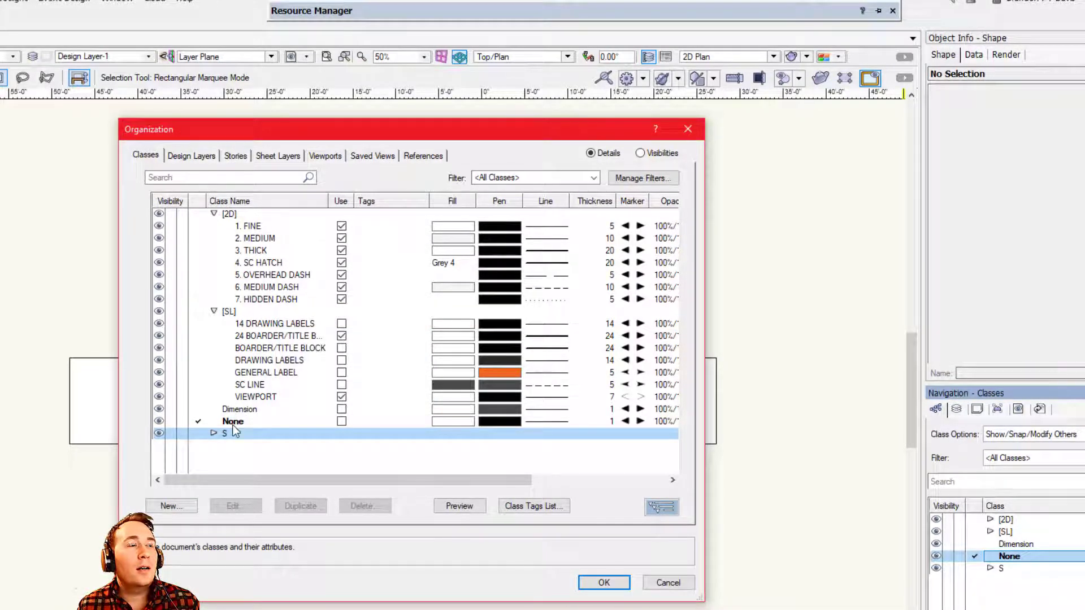
{"action": "left_click", "coordinate": [214, 214]}
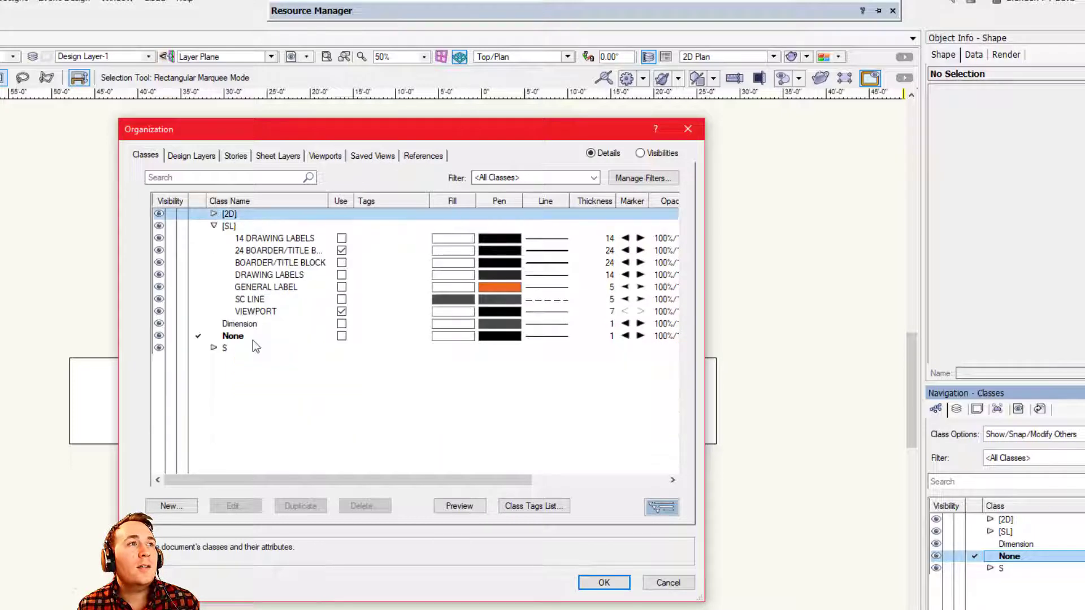
Examine the default None and Dimension classes, and compare them with the line classes grouped under [2D]
{"action": "left_click", "coordinate": [243, 337]}
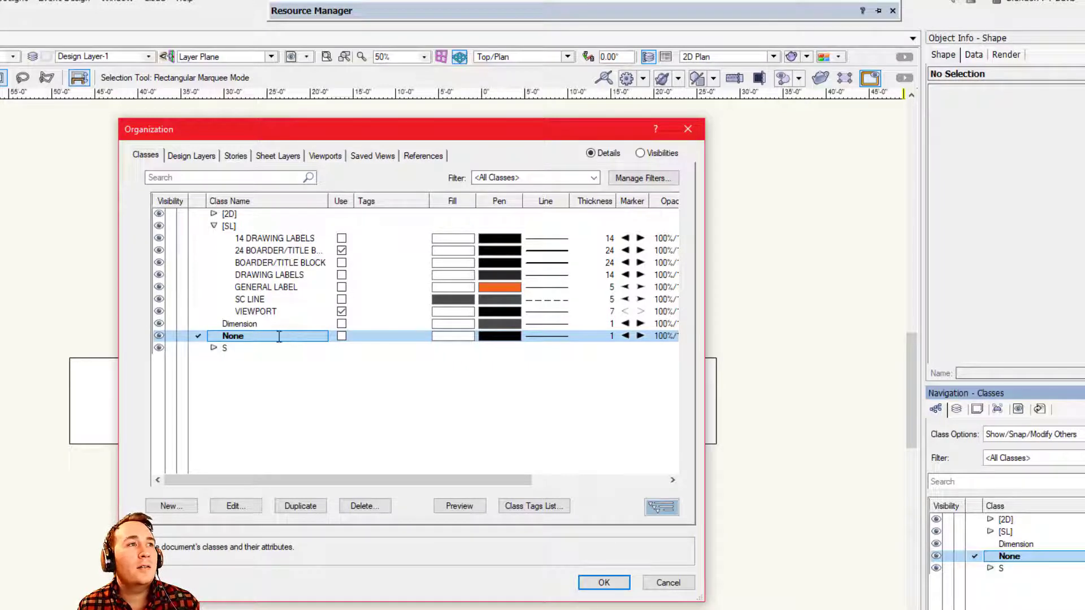
{"action": "left_click", "coordinate": [245, 324]}
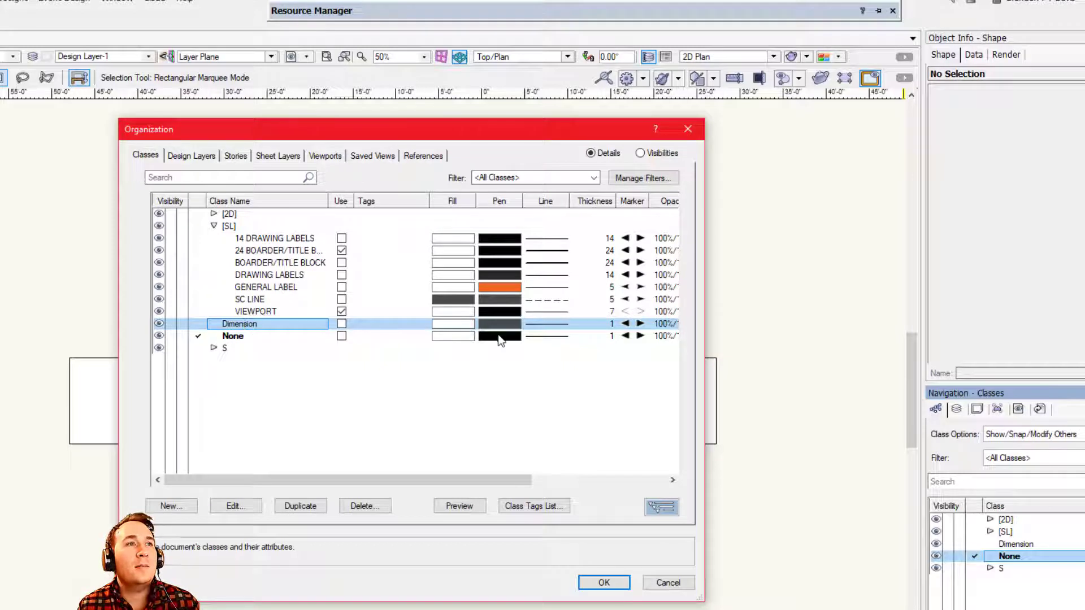
{"action": "left_click", "coordinate": [314, 398]}
{"action": "left_click", "coordinate": [216, 227]}
{"action": "left_click", "coordinate": [214, 226]}
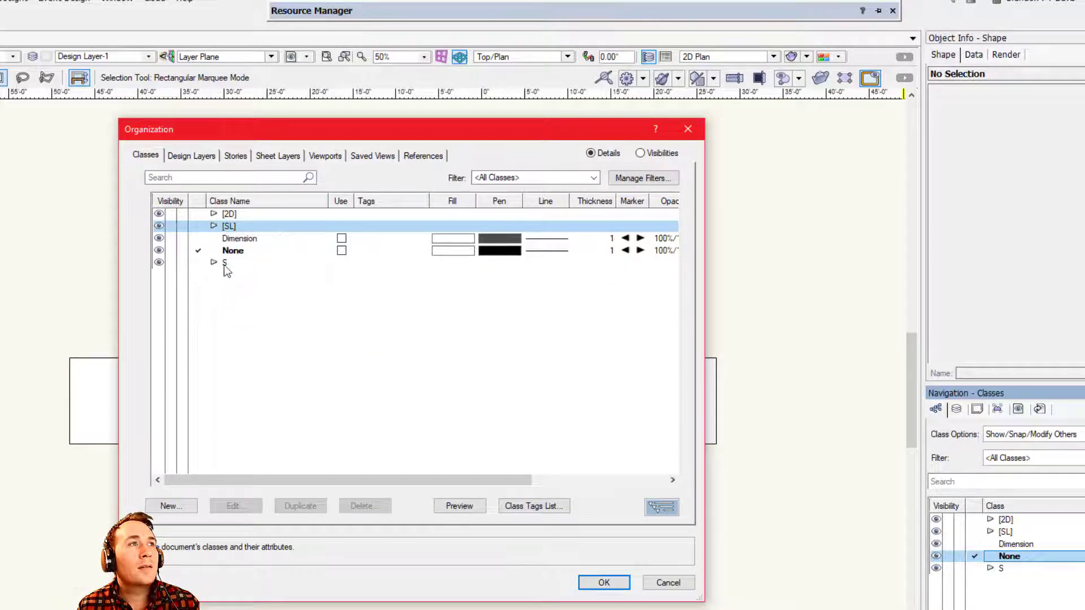
{"action": "left_click", "coordinate": [229, 215]}
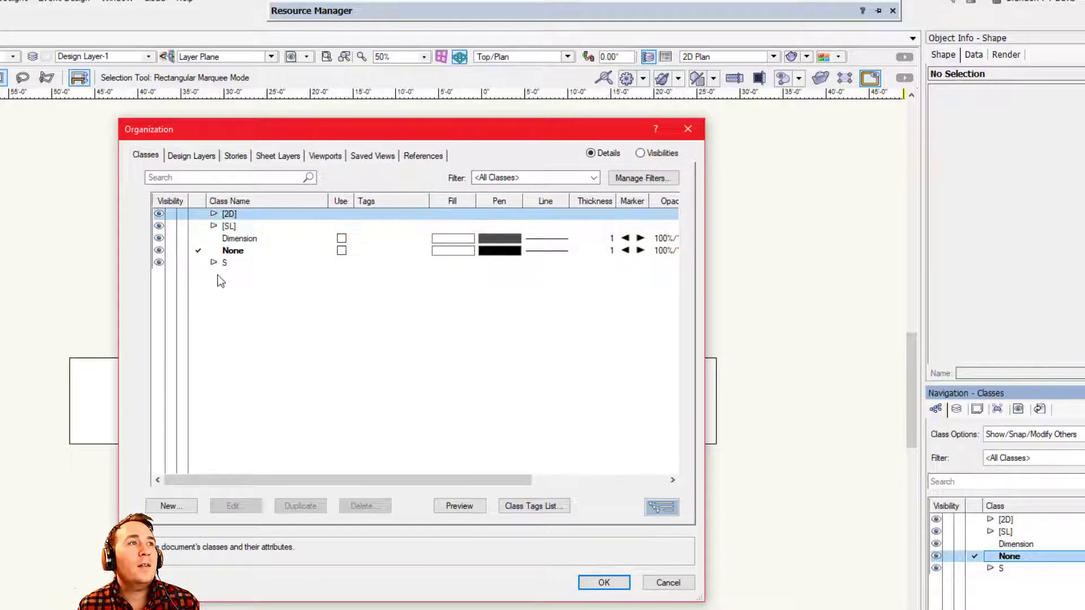
{"action": "left_click", "coordinate": [214, 214]}
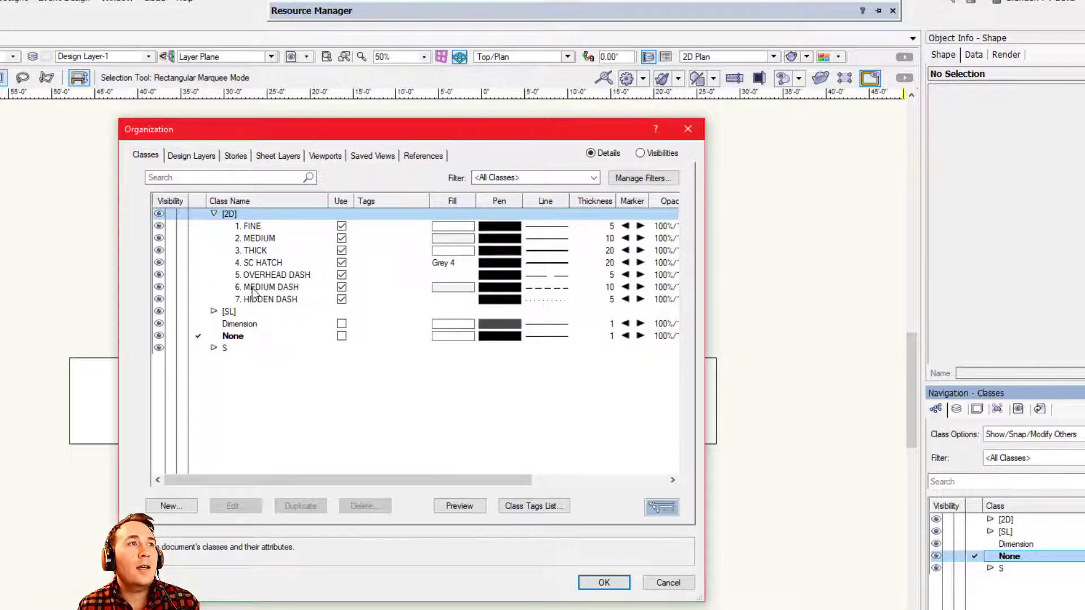
Open the 5. OVERHEAD DASH class for editing, examine its name and pen style options, and close the class settings
{"action": "left_click", "coordinate": [260, 277]}
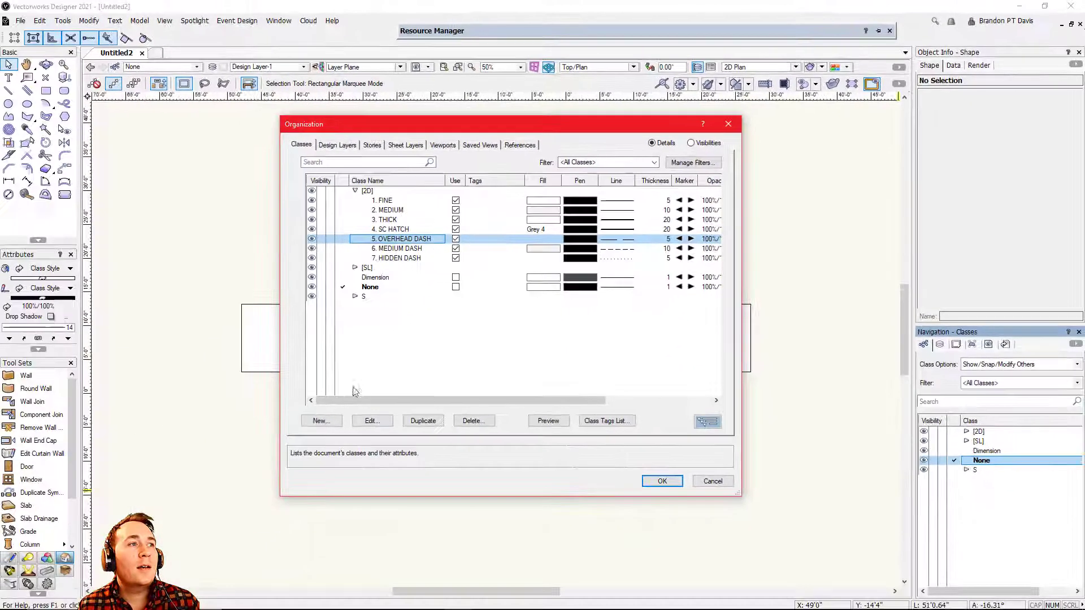
{"action": "left_click", "coordinate": [372, 421]}
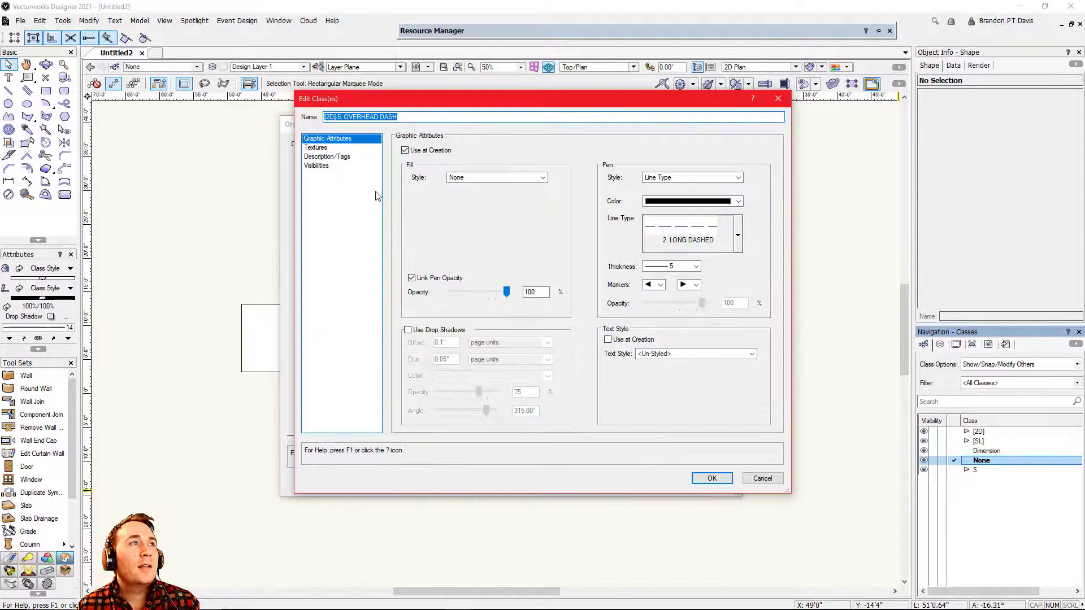
{"action": "left_click", "coordinate": [330, 119]}
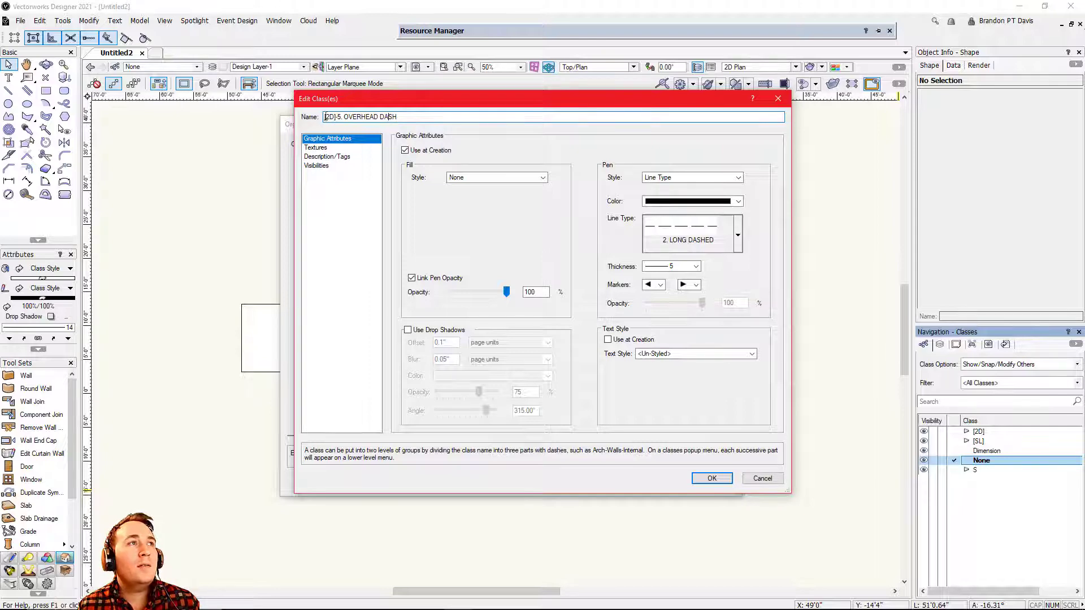
{"action": "left_click_drag", "start_coordinate": [386, 102], "coordinate": [579, 158]}
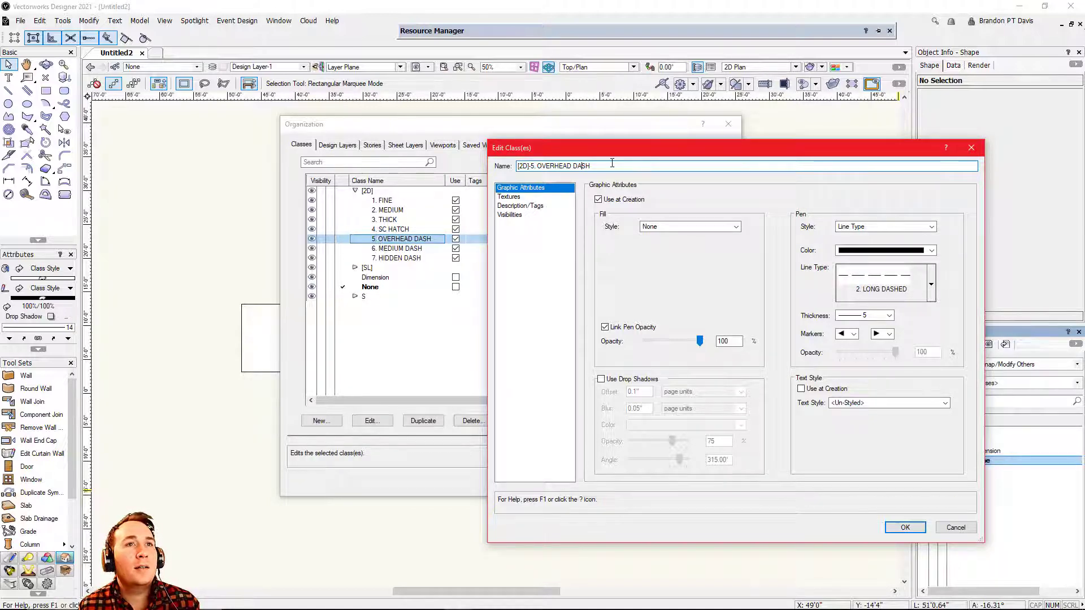
{"action": "left_click_drag", "start_coordinate": [573, 153], "coordinate": [395, 132]}
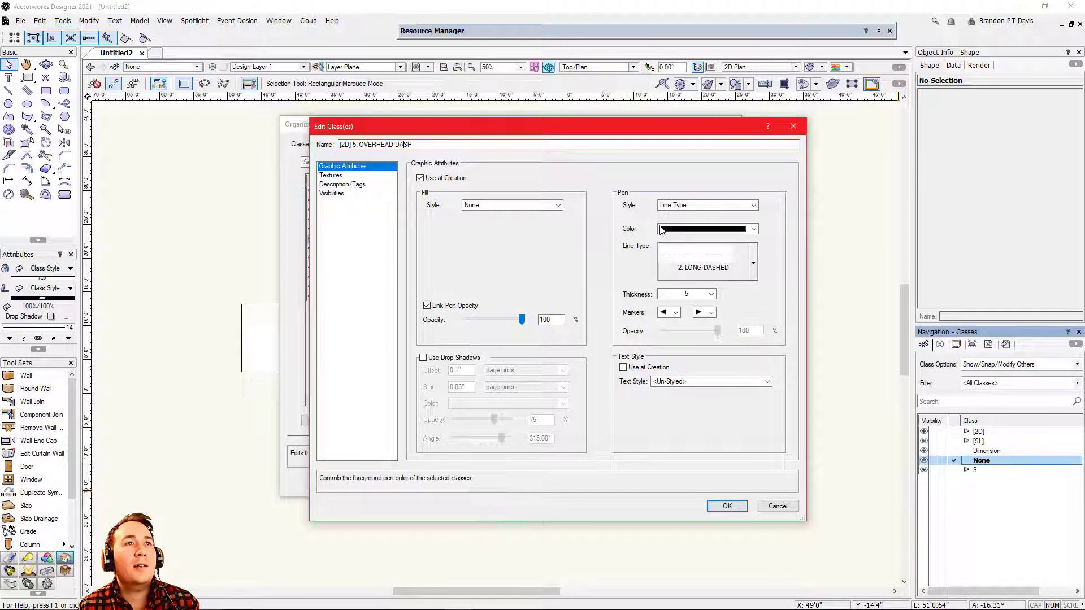
{"action": "left_click", "coordinate": [683, 205]}
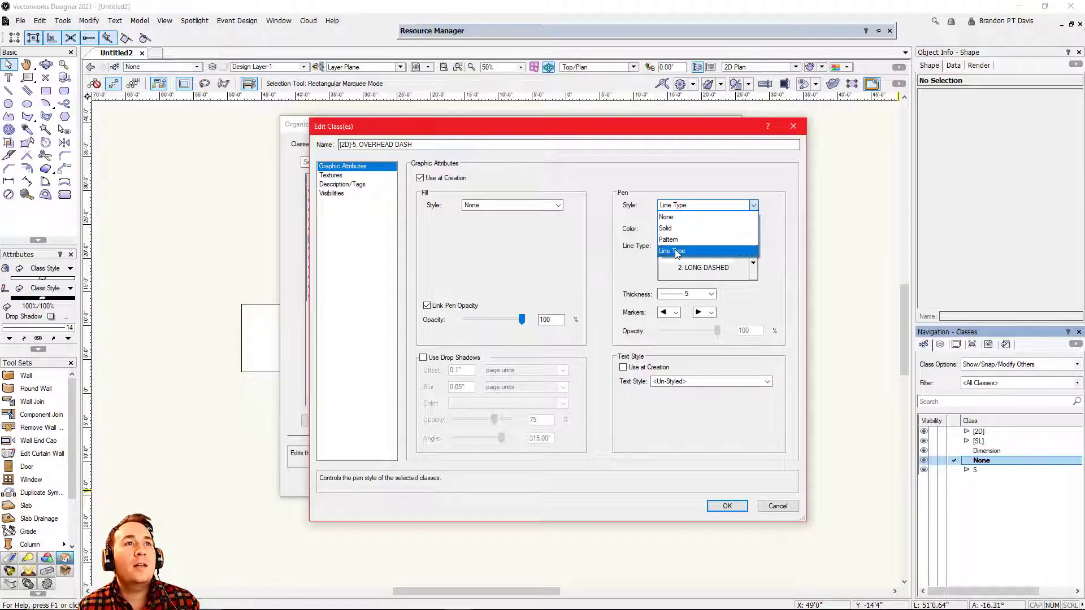
{"action": "left_click", "coordinate": [584, 252]}
{"action": "left_click", "coordinate": [727, 506]}
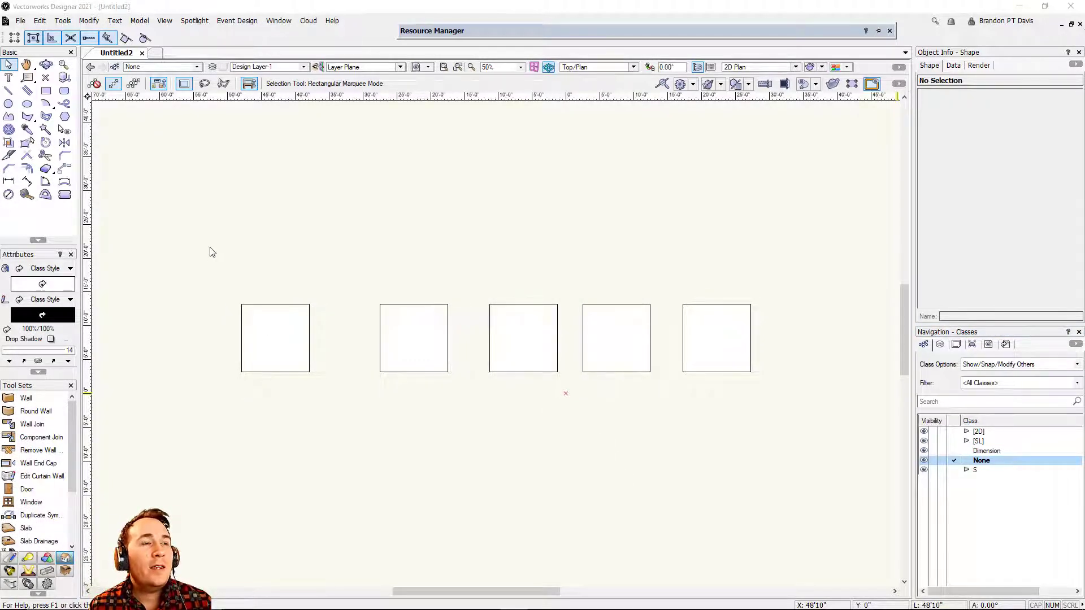
Check the leftmost square's object settings, and float the Attributes palette over the empty drawing area beside it
{"action": "left_click", "coordinate": [183, 252]}
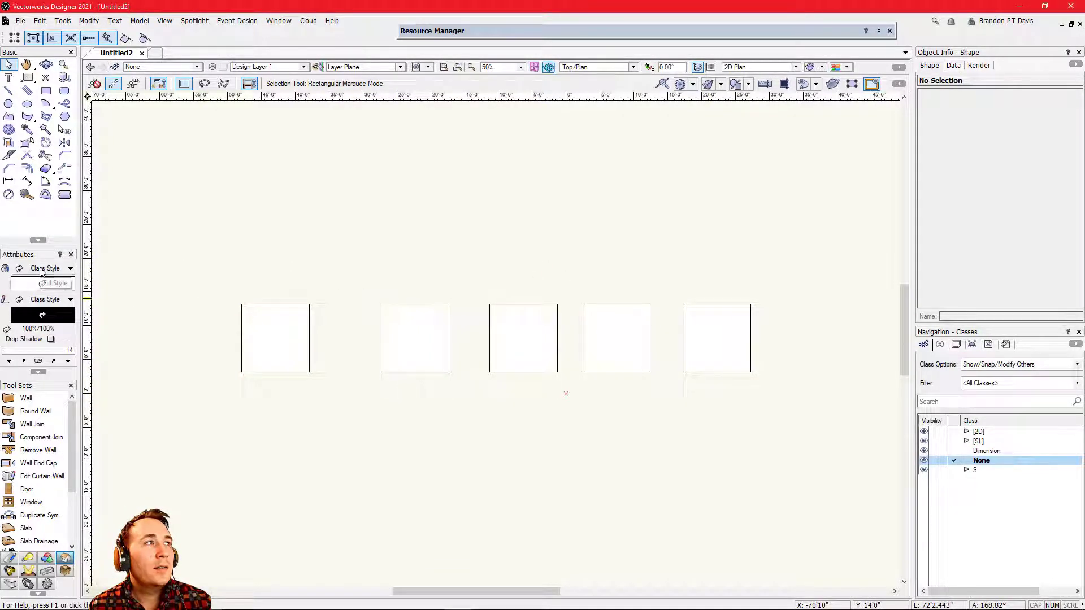
{"action": "left_click", "coordinate": [257, 360]}
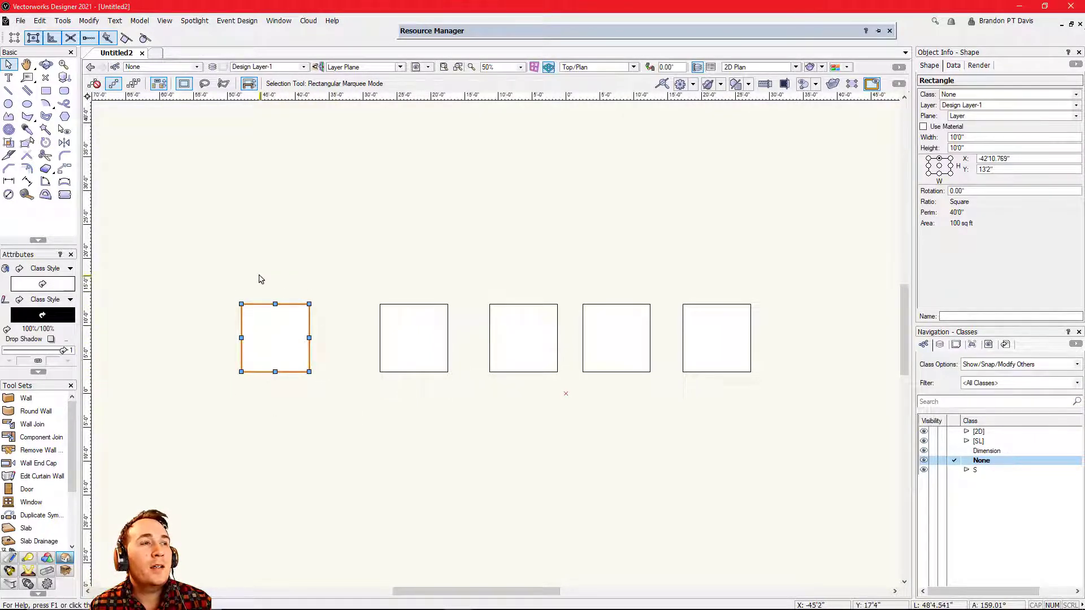
{"action": "left_click", "coordinate": [146, 264]}
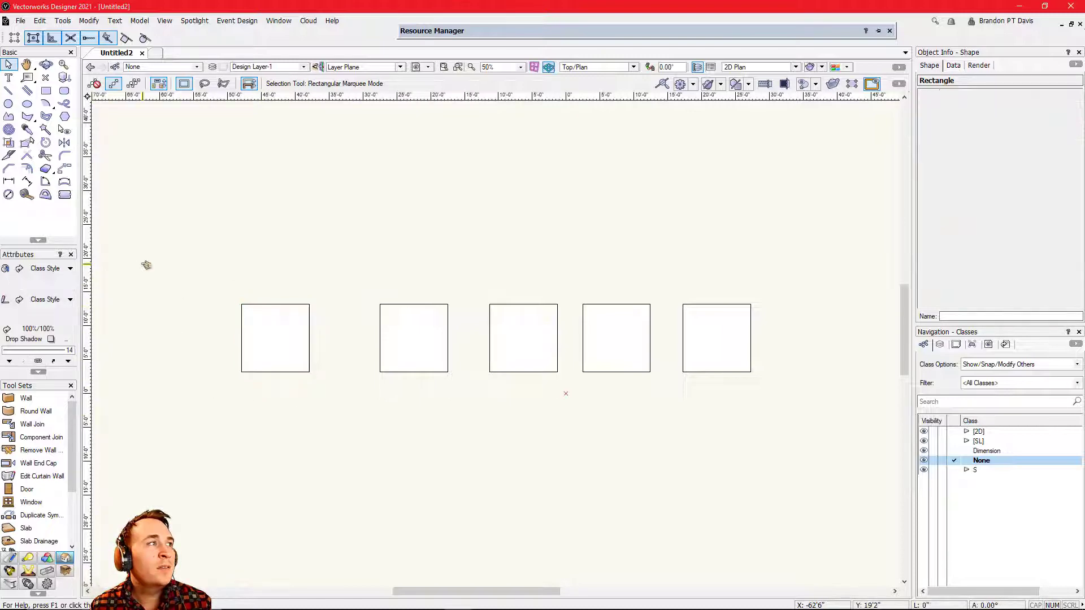
{"action": "left_click_drag", "start_coordinate": [25, 257], "coordinate": [183, 203]}
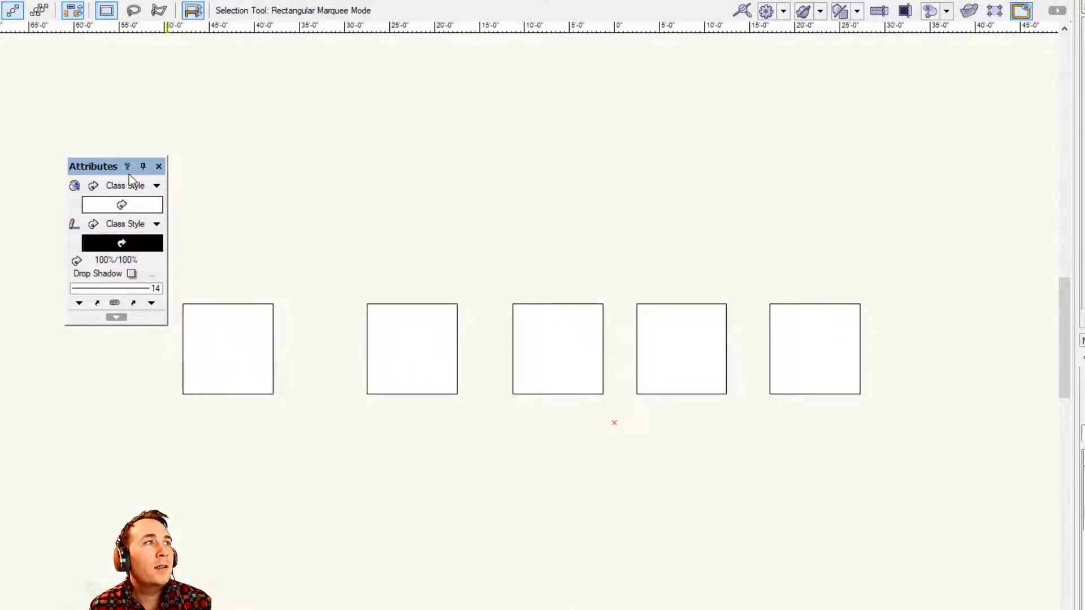
Examine the fill style, pen style, opacity, line thickness and by-class options available in the Attributes palette
{"action": "left_click", "coordinate": [122, 191]}
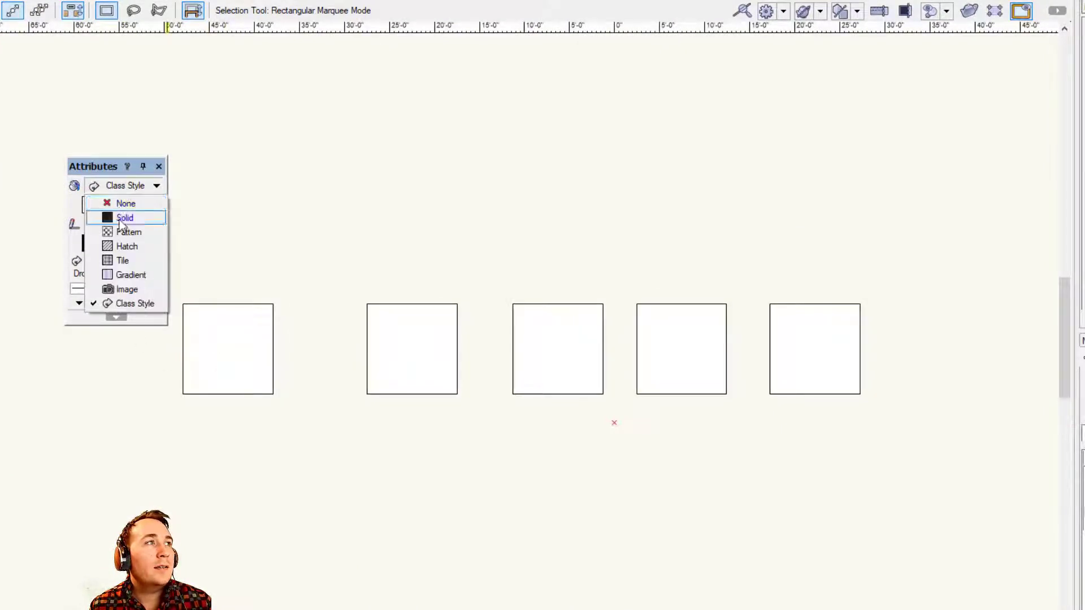
{"action": "left_click", "coordinate": [80, 195]}
{"action": "left_click", "coordinate": [111, 187]}
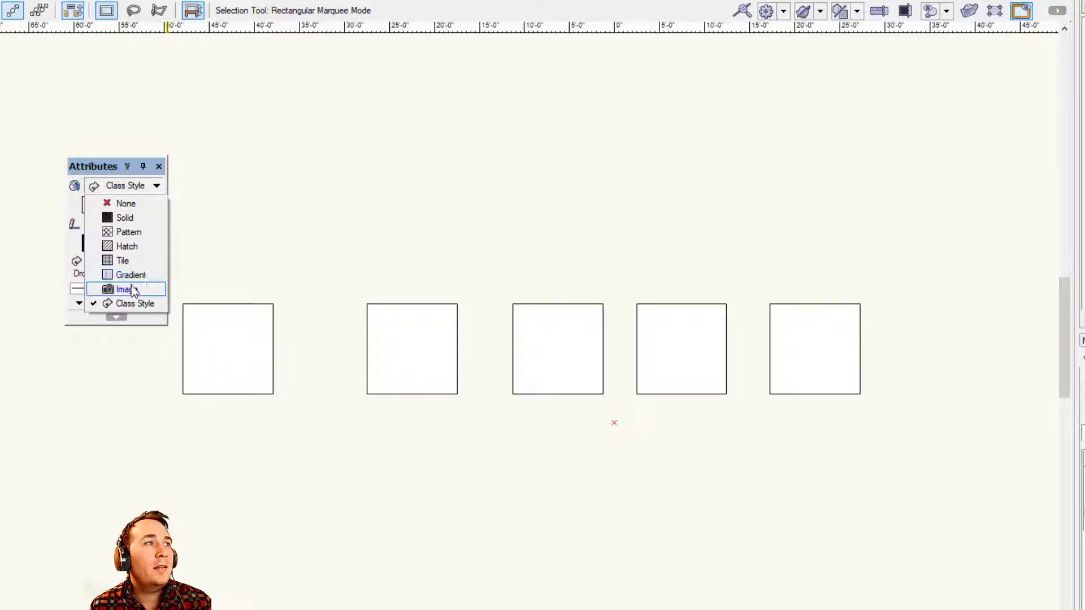
{"action": "left_click", "coordinate": [206, 240]}
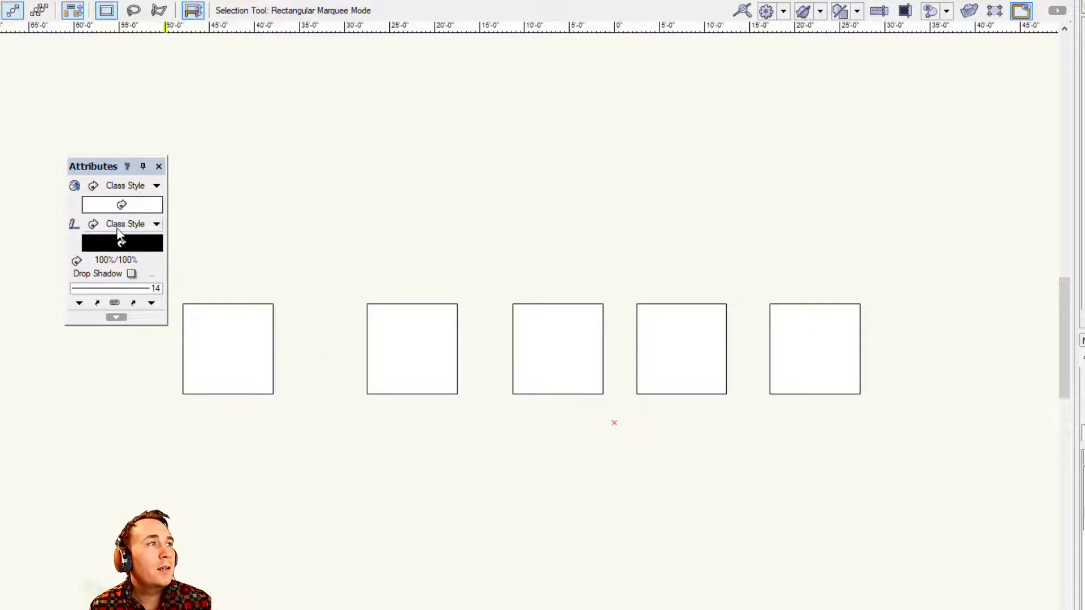
{"action": "left_click", "coordinate": [117, 226]}
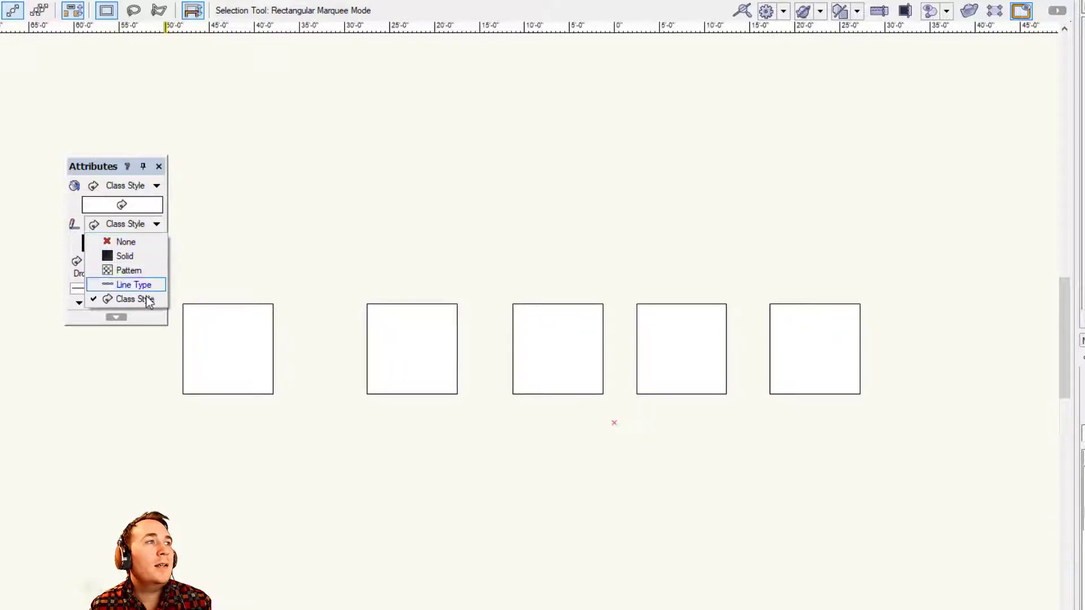
{"action": "left_click", "coordinate": [73, 236]}
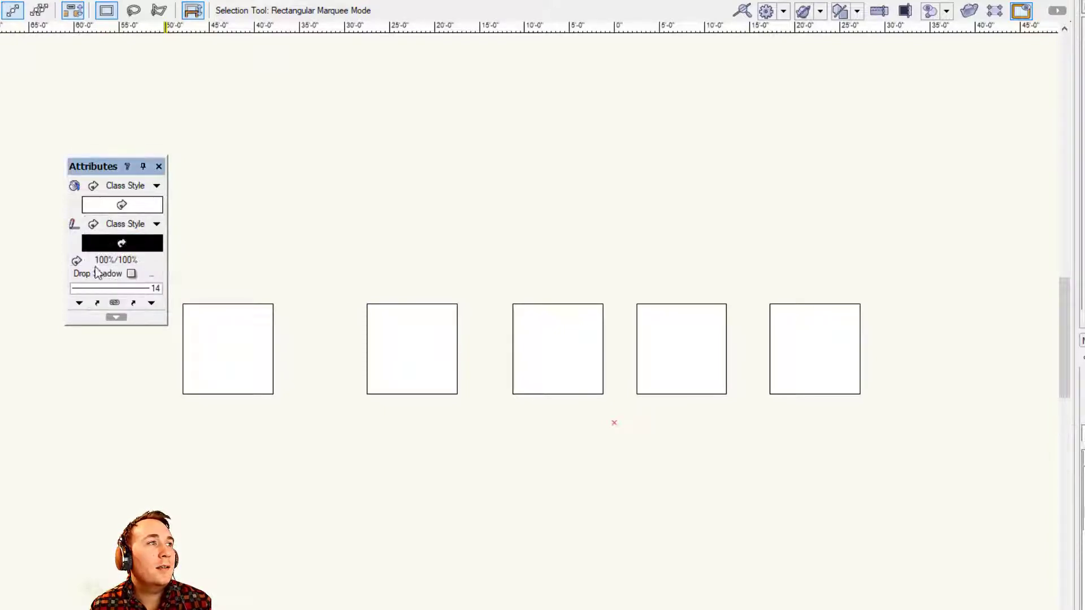
{"action": "left_click", "coordinate": [104, 262]}
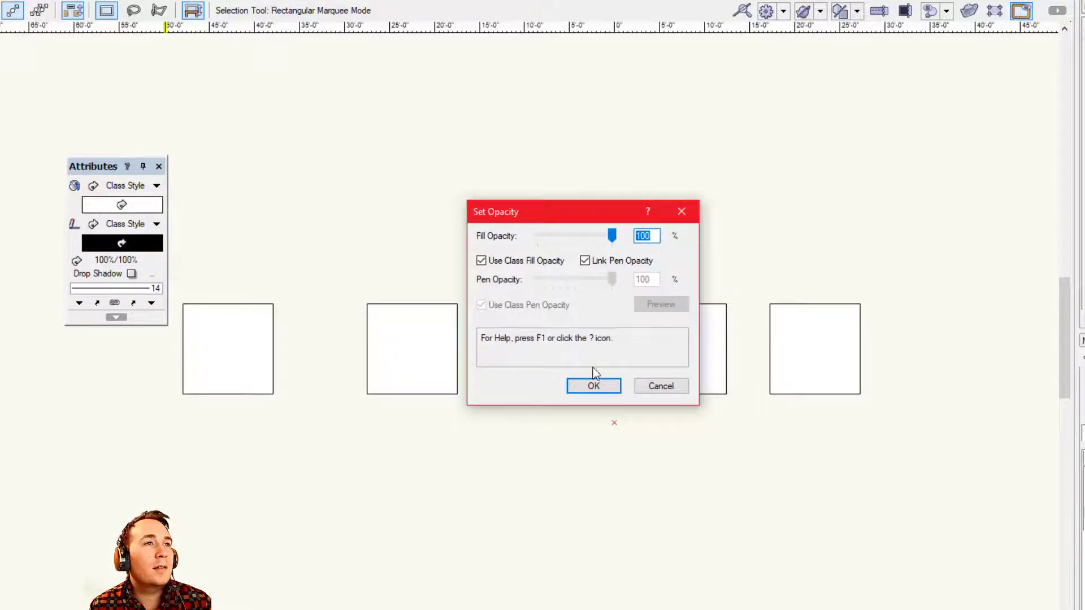
{"action": "left_click", "coordinate": [594, 384]}
{"action": "left_click", "coordinate": [127, 289]}
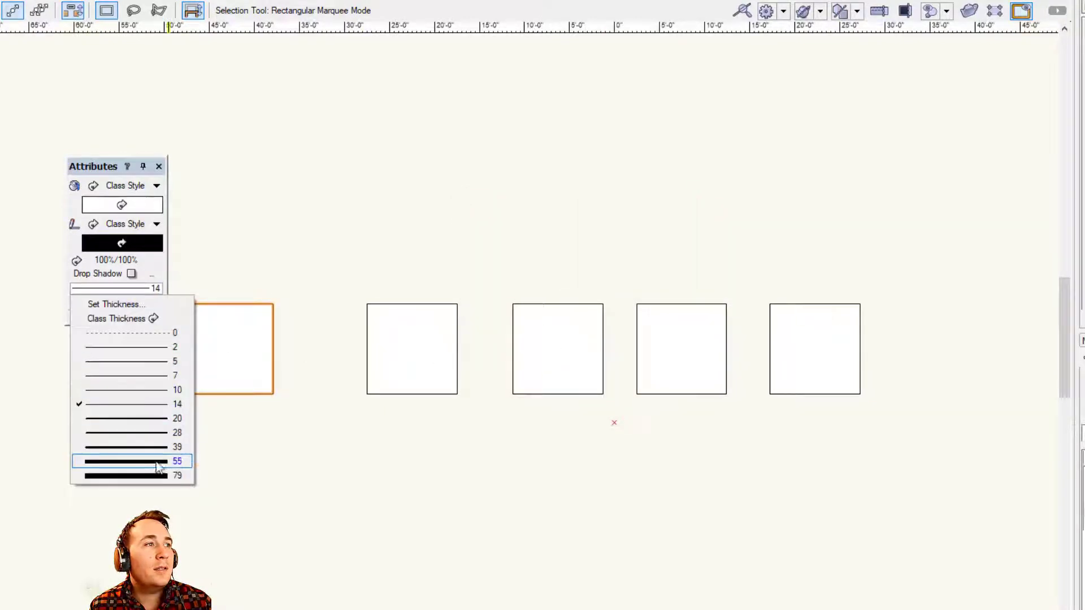
{"action": "left_click", "coordinate": [181, 253]}
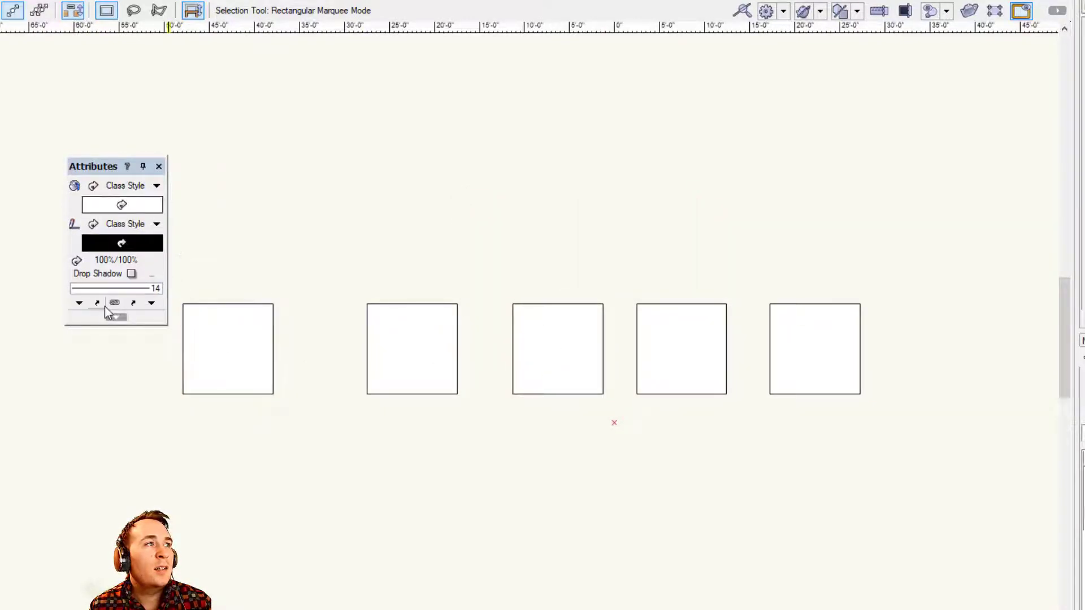
{"action": "left_click", "coordinate": [115, 318]}
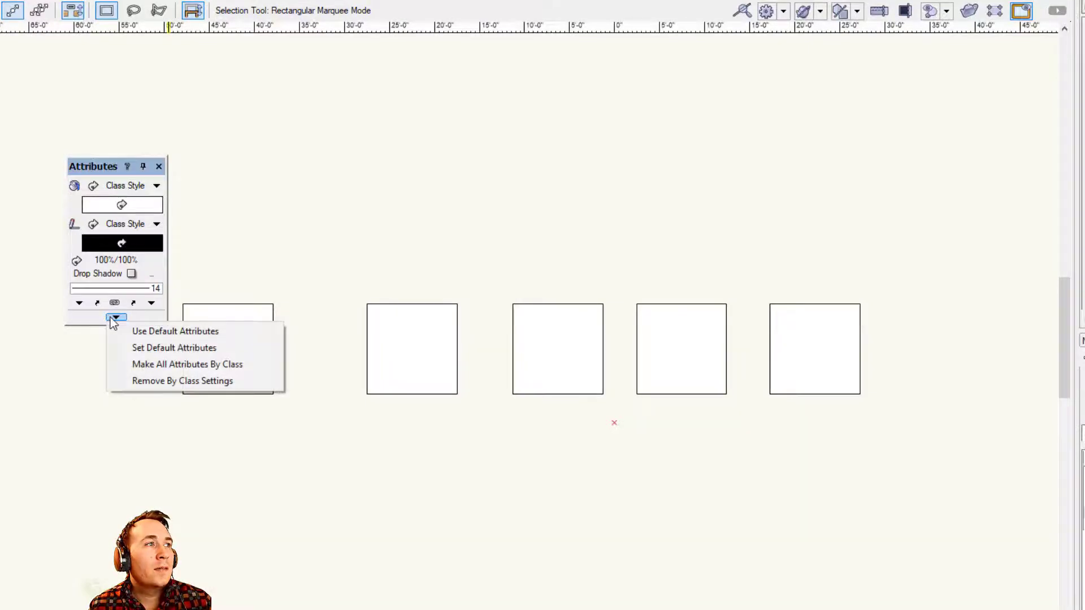
{"action": "left_click", "coordinate": [84, 304]}
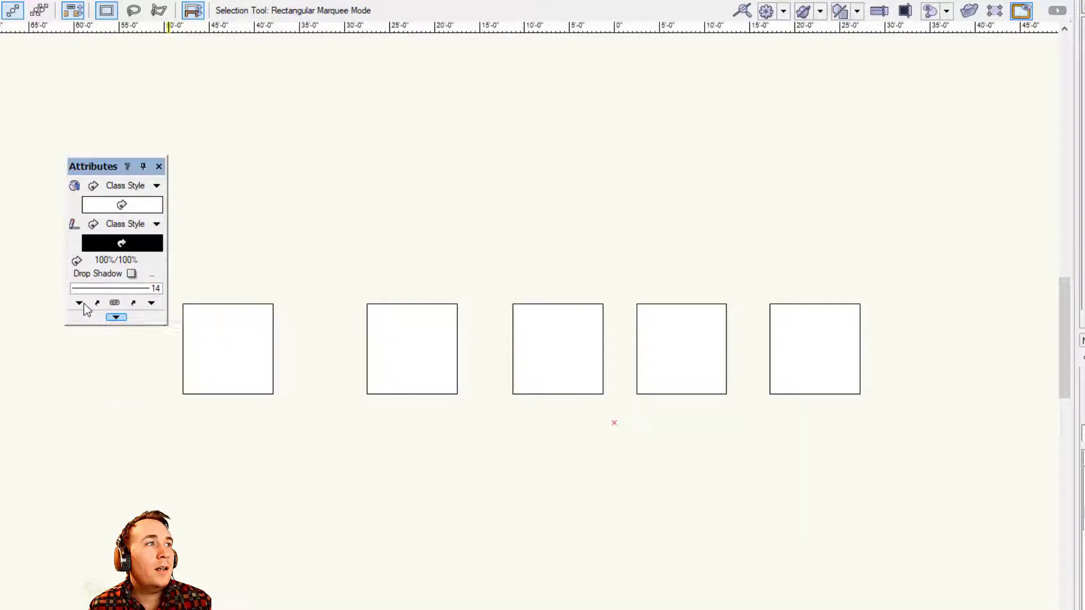
Examine the available end marker styles and the options for default and by-class attributes, leaving the settings as they are
{"action": "left_click", "coordinate": [152, 303]}
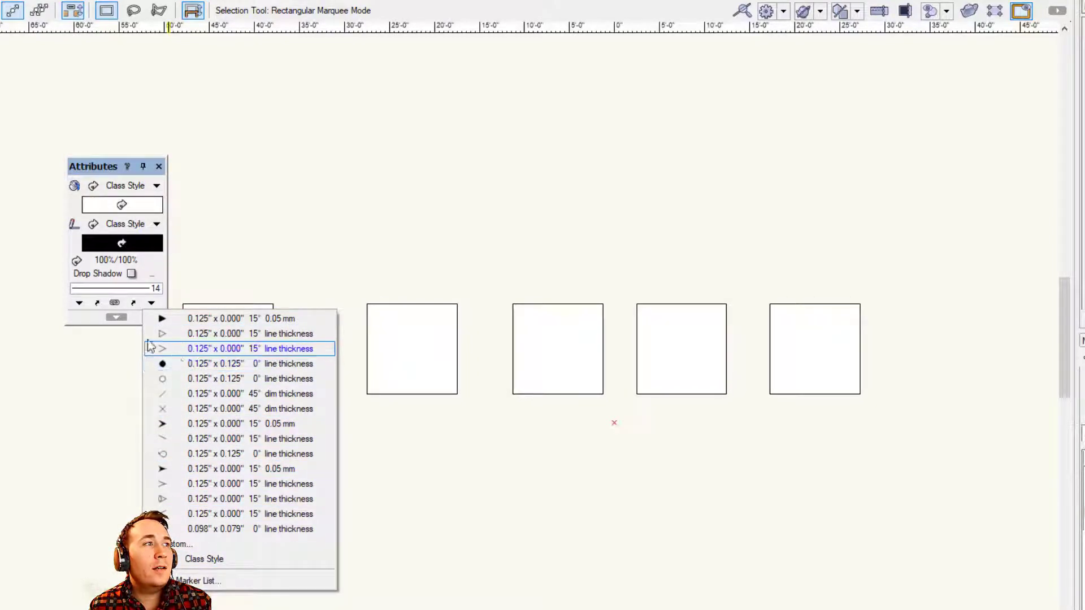
{"action": "left_click", "coordinate": [108, 318]}
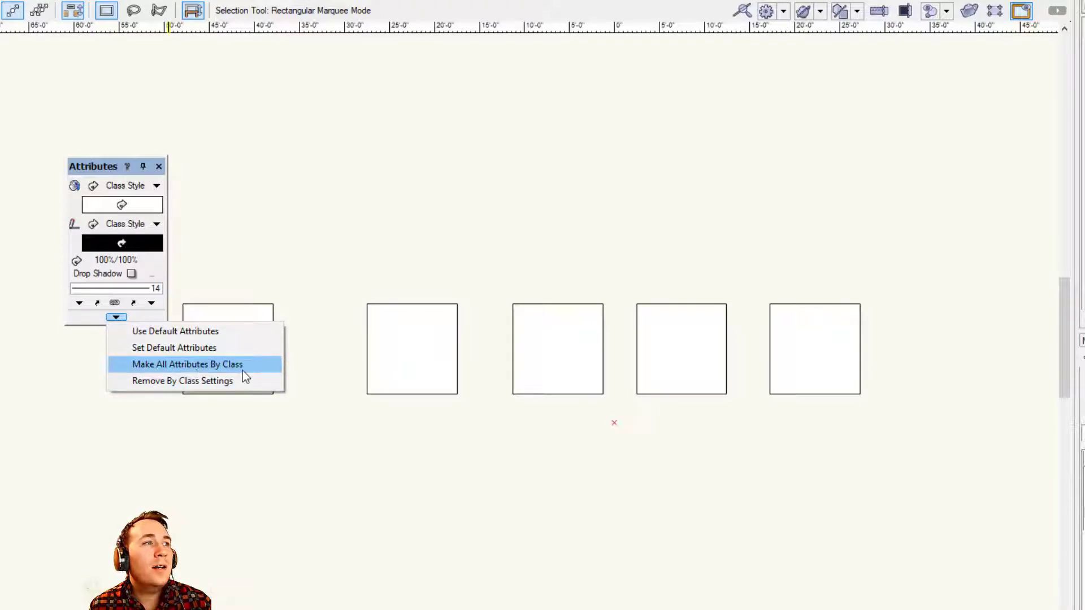
{"action": "left_click", "coordinate": [187, 385]}
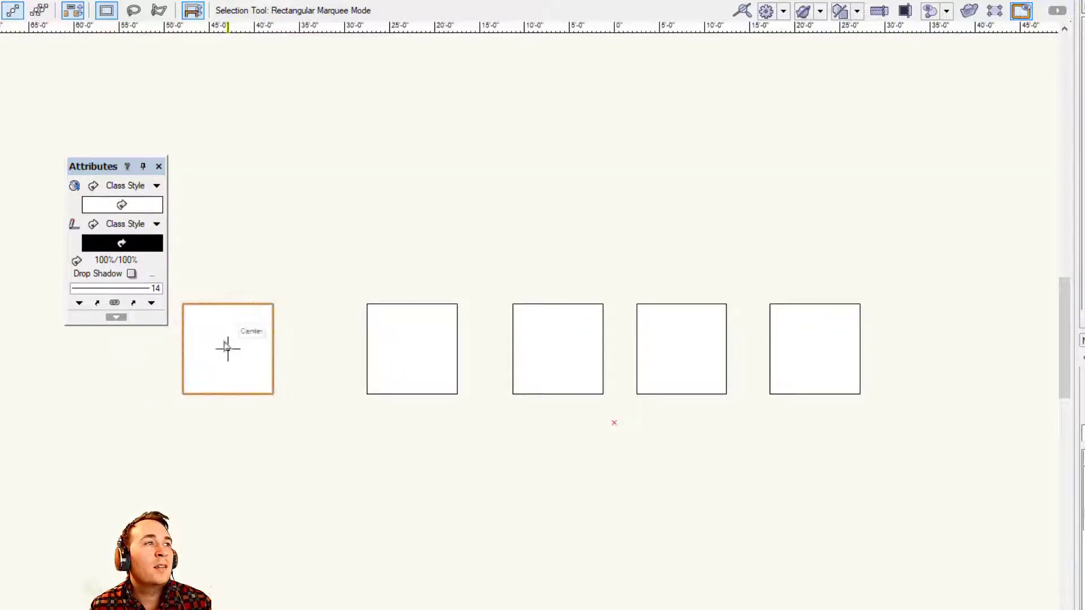
Move the leftmost square up out of the row and override its class fill colour with red
{"action": "left_click_drag", "start_coordinate": [226, 347], "coordinate": [261, 221]}
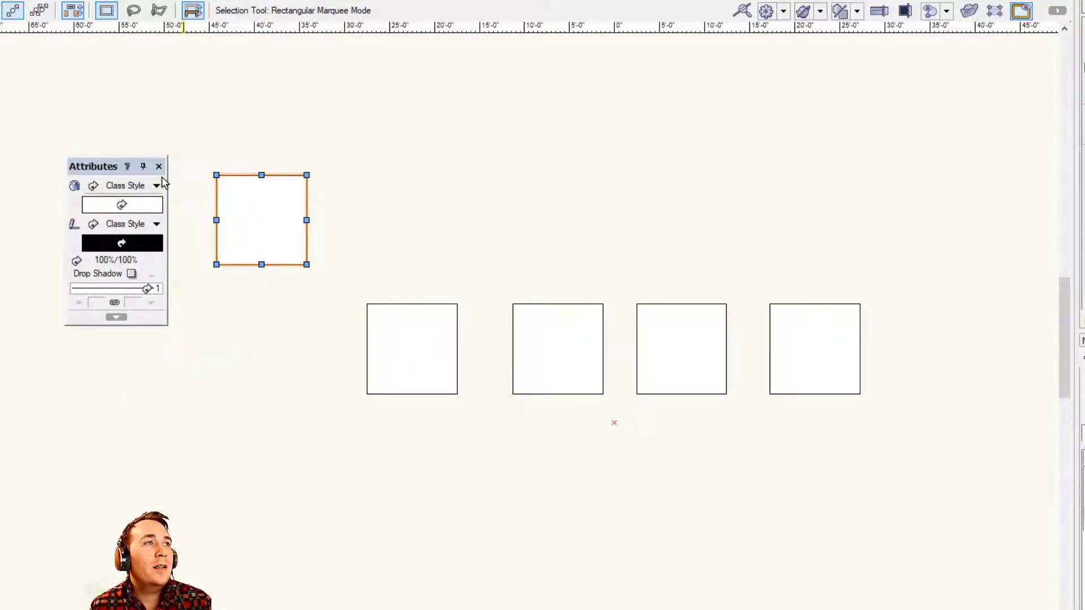
{"action": "scroll", "coordinate": [249, 235], "scroll_direction": "up", "scroll_amount": 1}
{"action": "scroll", "coordinate": [276, 254], "scroll_direction": "up", "scroll_amount": 1}
{"action": "scroll", "coordinate": [384, 328], "scroll_direction": "down", "scroll_amount": 1}
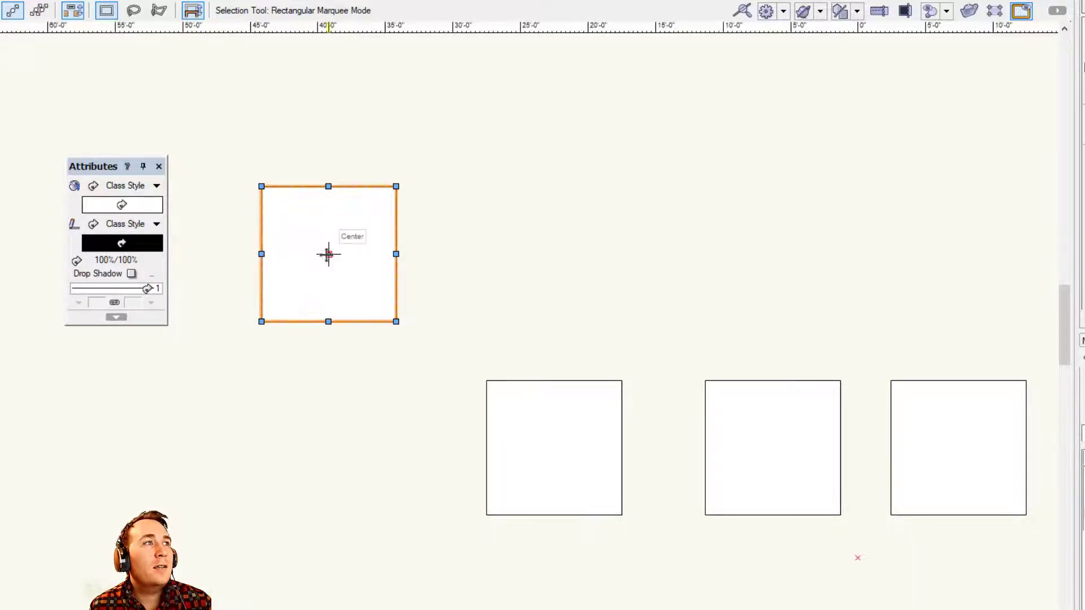
{"action": "left_click", "coordinate": [122, 205]}
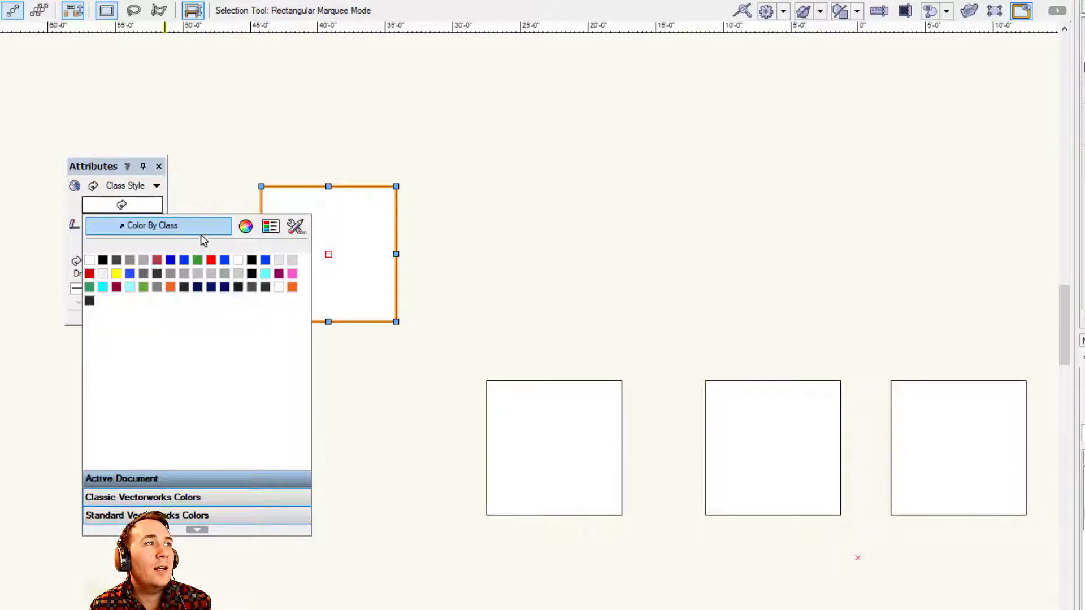
{"action": "left_click", "coordinate": [211, 260]}
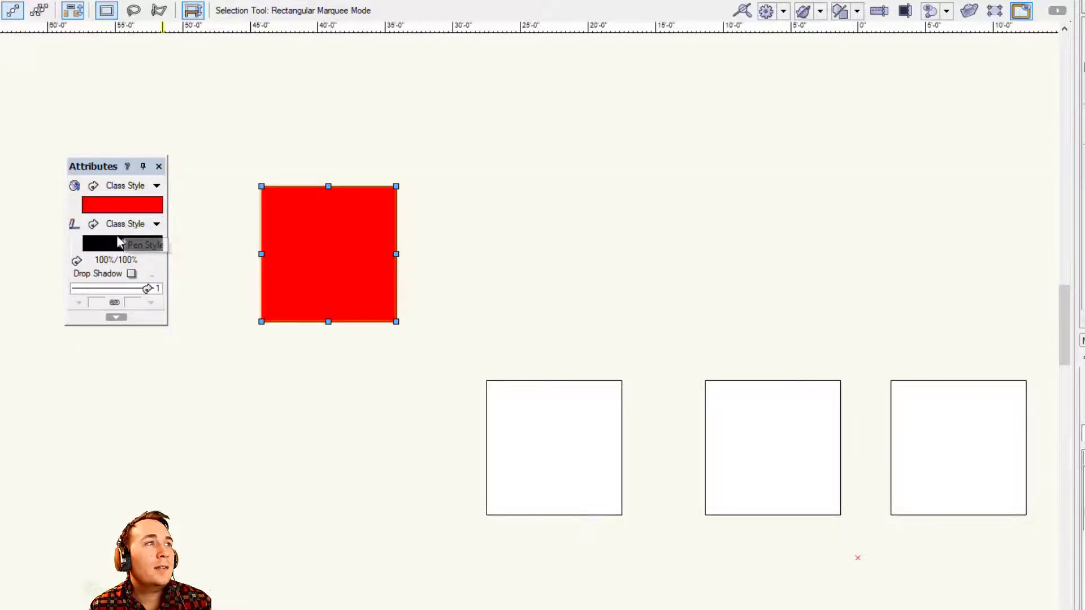
Change the red square's pen style to a line type, using 3. Medium Dashed
{"action": "left_click", "coordinate": [125, 226]}
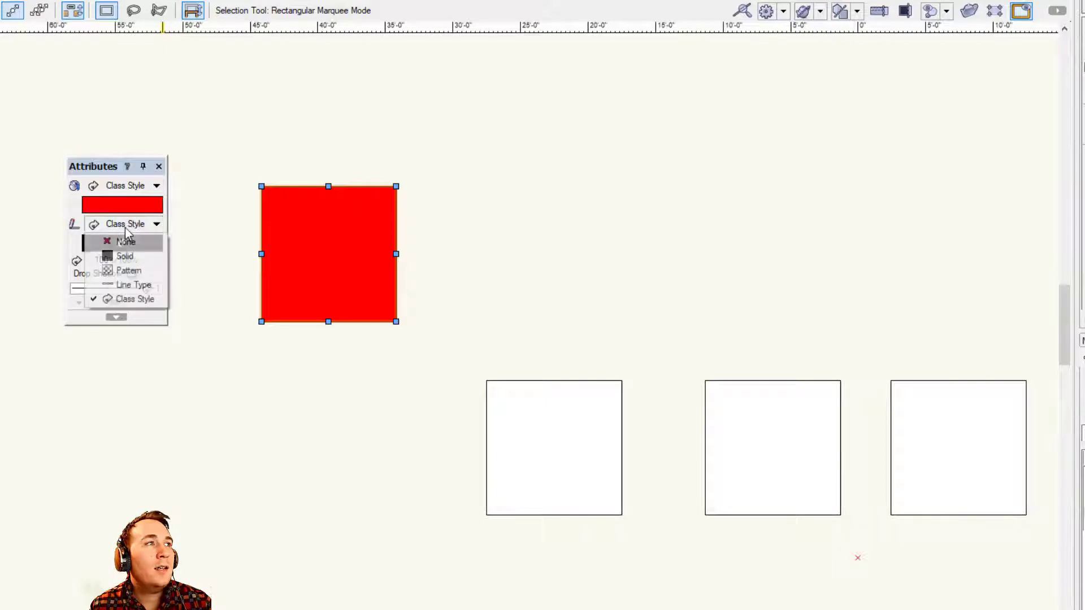
{"action": "left_click", "coordinate": [131, 286]}
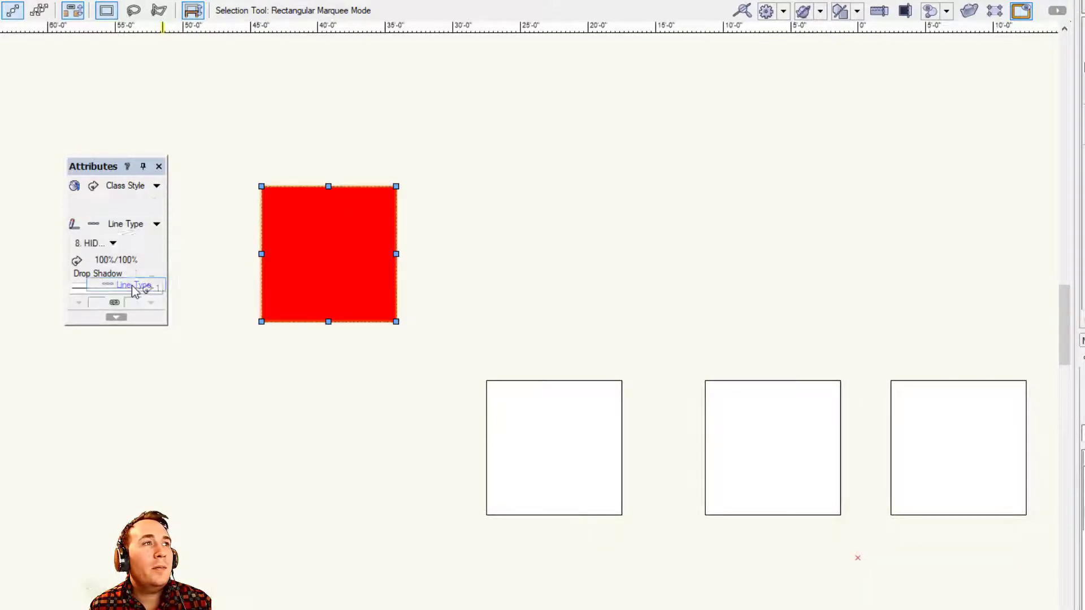
{"action": "left_click", "coordinate": [102, 244]}
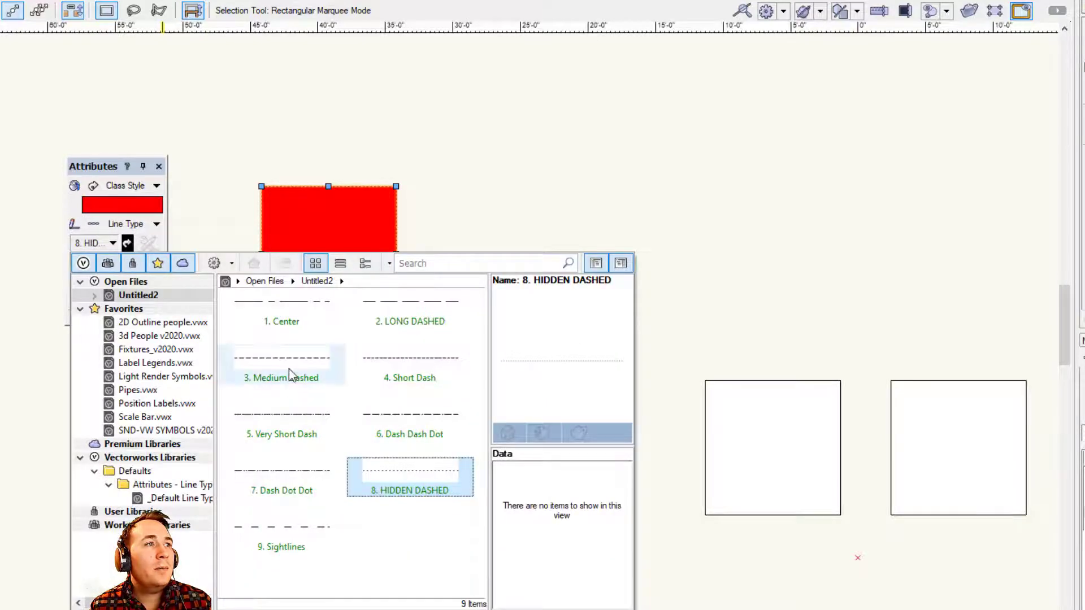
{"action": "double_click", "coordinate": [290, 369]}
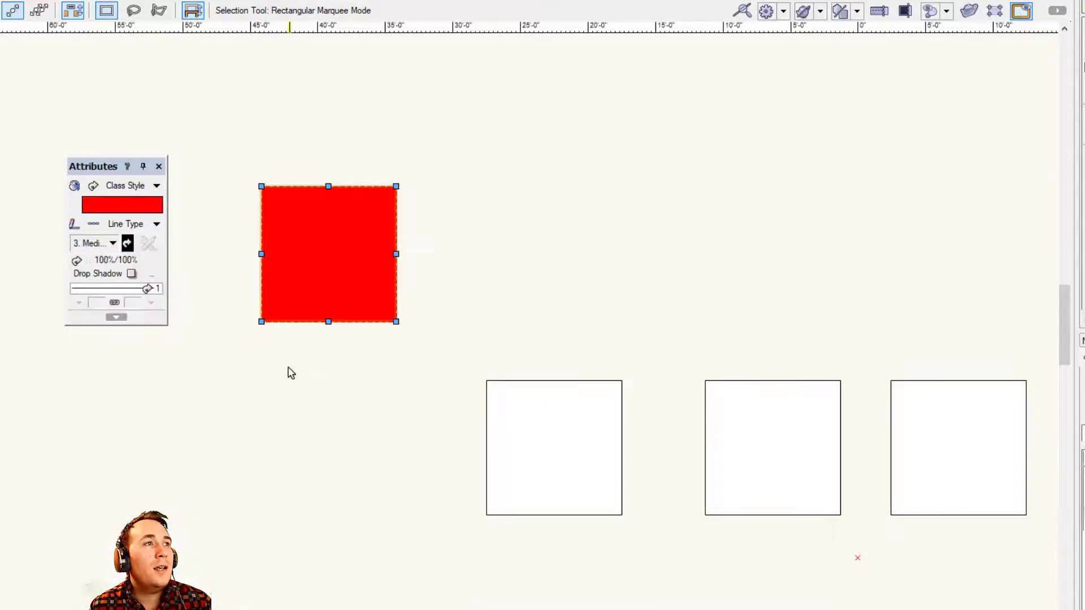
Colour the red square's dashed outline green, set its line thickness to 28, and deselect it
{"action": "left_click", "coordinate": [127, 245]}
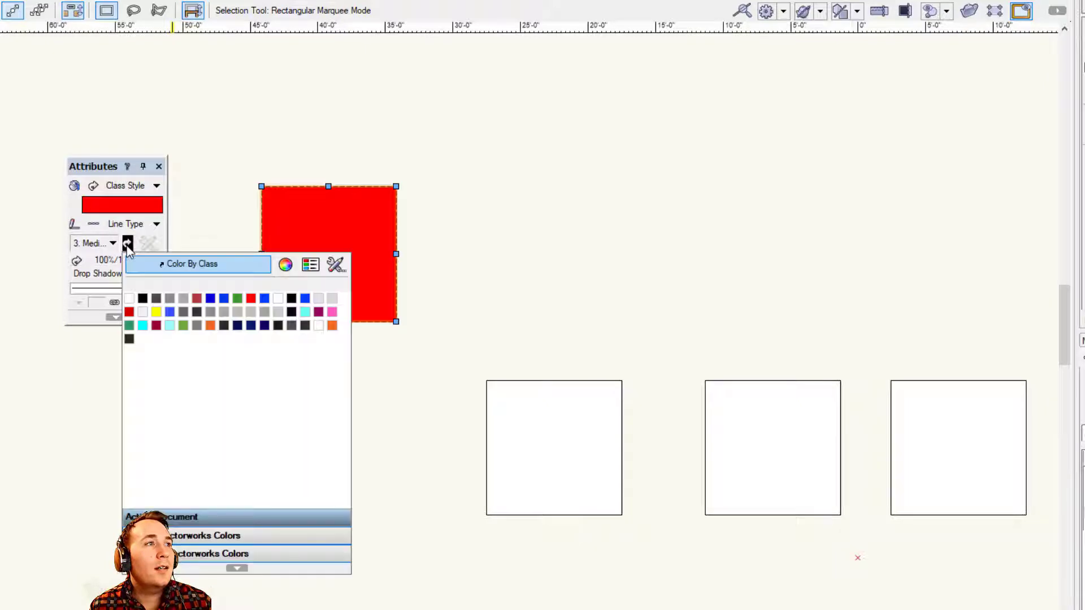
{"action": "left_click", "coordinate": [238, 299]}
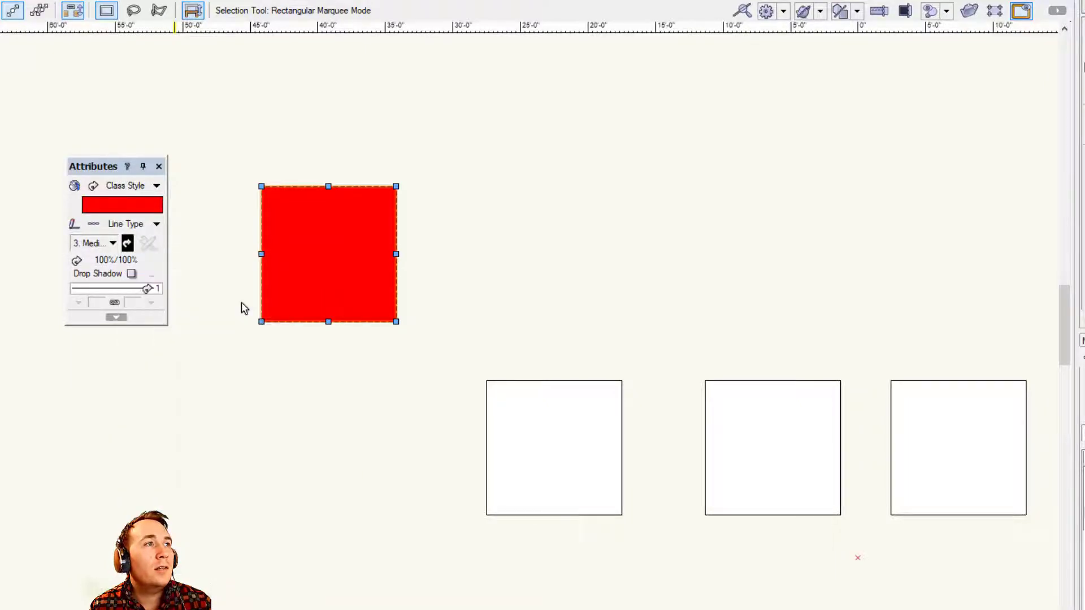
{"action": "left_click", "coordinate": [117, 290]}
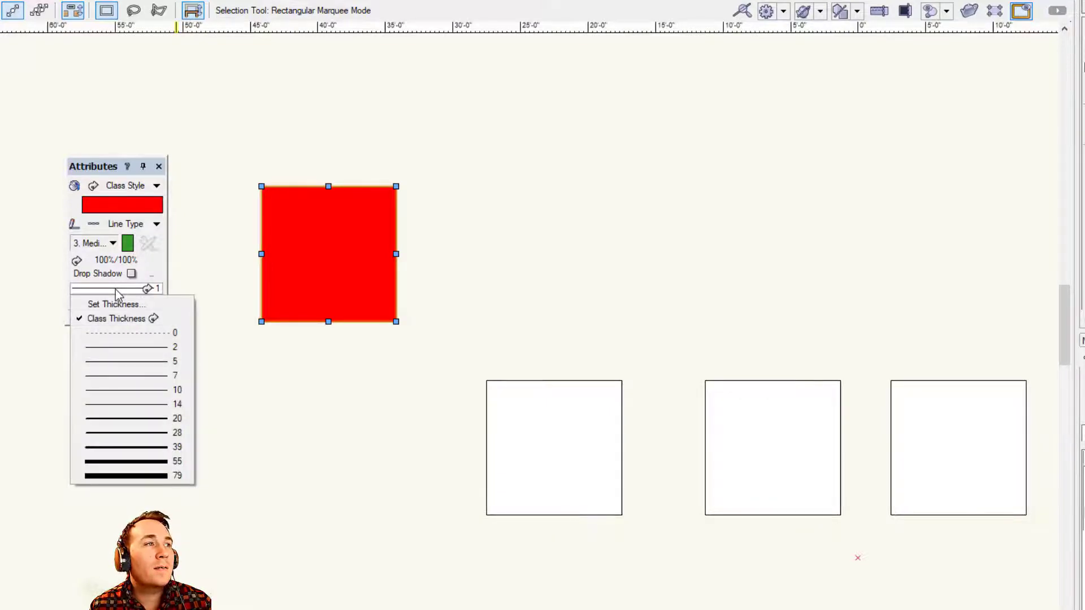
{"action": "left_click", "coordinate": [135, 433]}
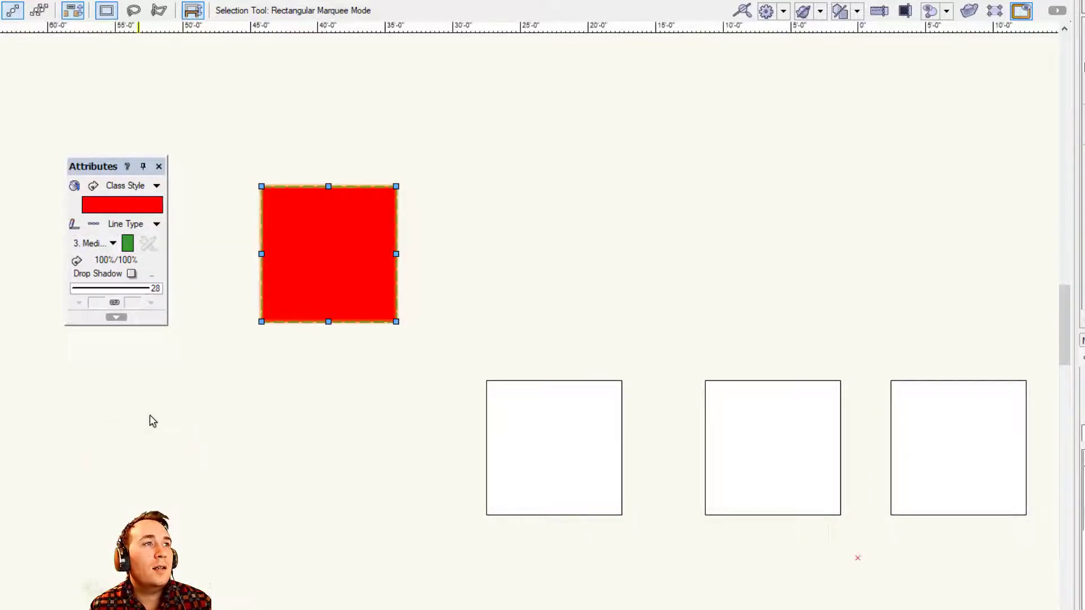
{"action": "left_click", "coordinate": [260, 404]}
{"action": "scroll", "coordinate": [193, 196], "scroll_direction": "up", "scroll_amount": 1}
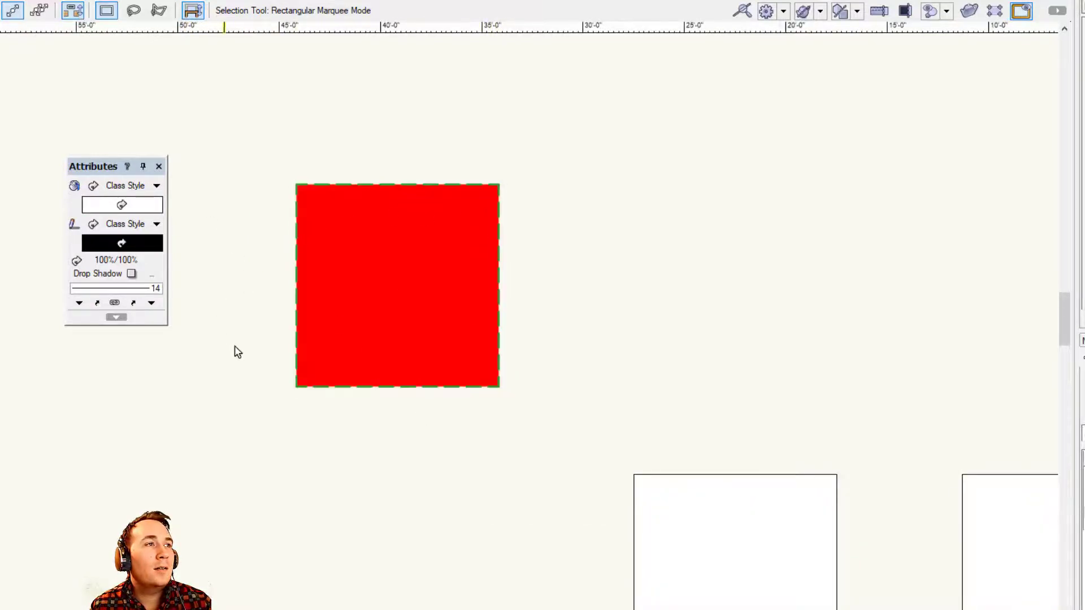
{"action": "scroll", "coordinate": [349, 494], "scroll_direction": "down", "scroll_amount": 1}
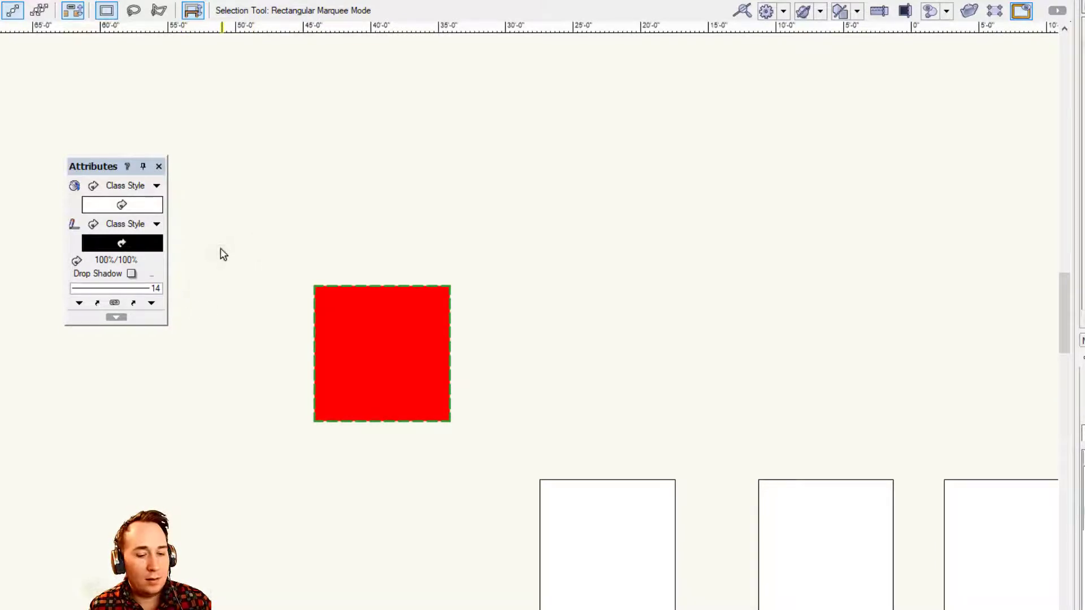
Draw a horizontal line about 24 feet long above the red square, and return to the Selection tool
{"action": "key", "text": "2"}
{"action": "left_click", "coordinate": [238, 208]}
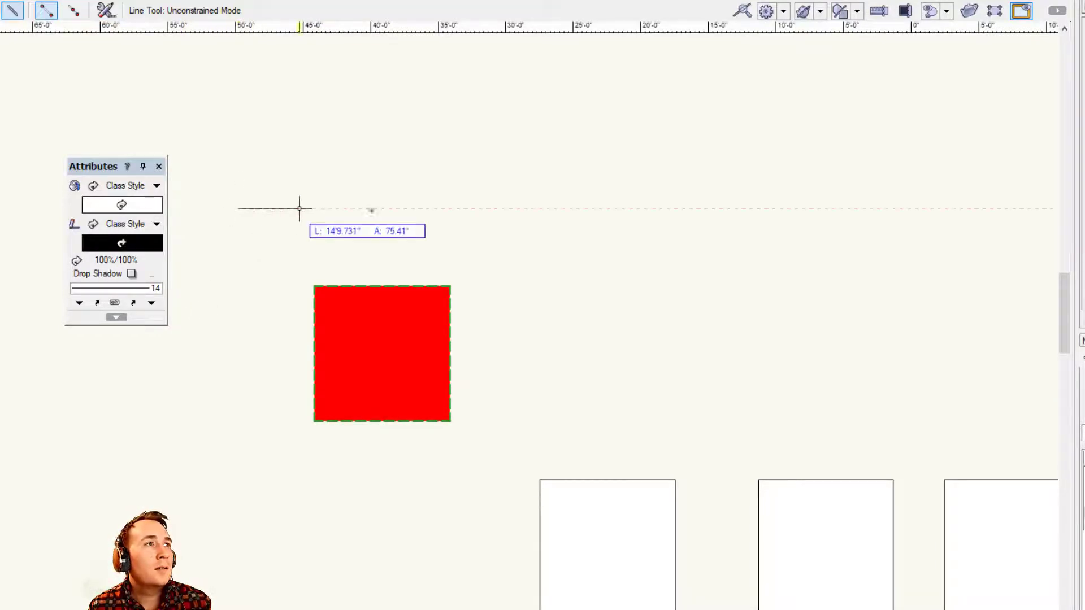
{"action": "left_click", "coordinate": [565, 208]}
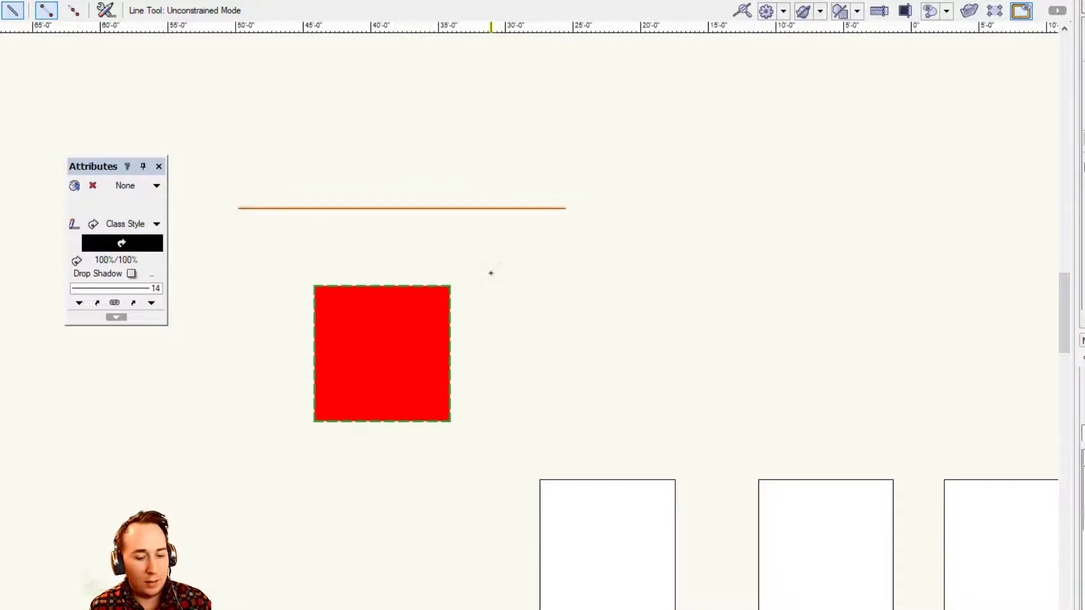
{"action": "key", "text": "x"}
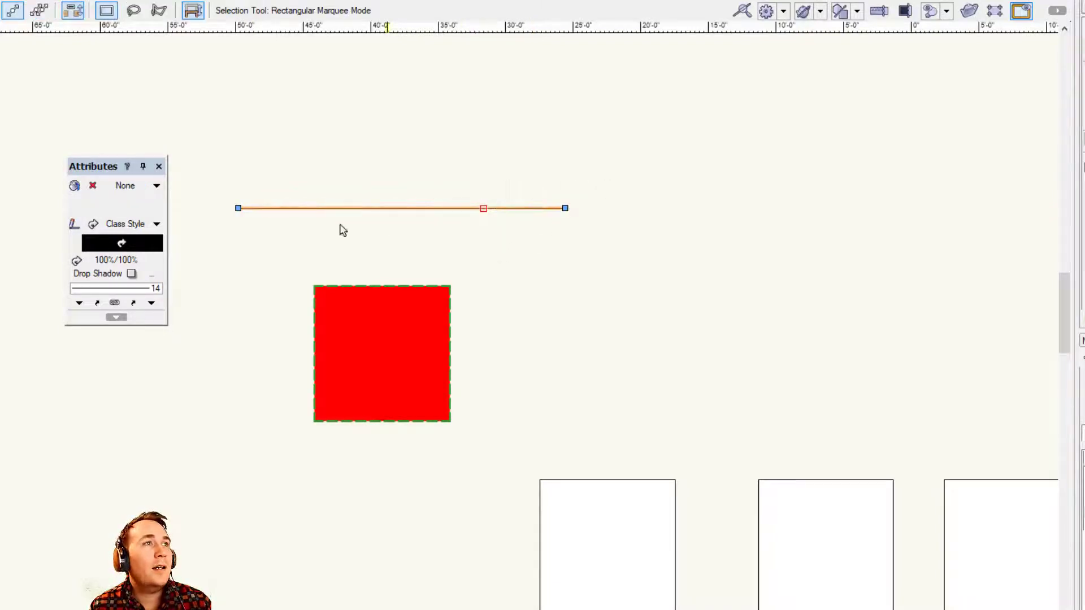
Choose the filled 0.125" x 0.000" 15° 0.05 mm triangle as the line's end marker, and deselect the line
{"action": "left_click", "coordinate": [151, 303]}
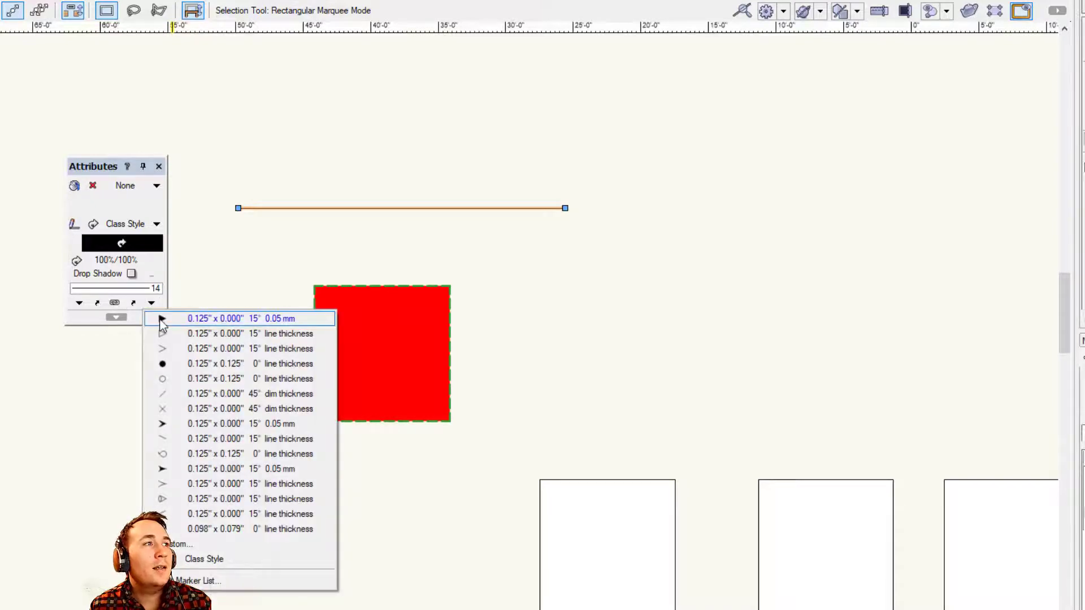
{"action": "left_click", "coordinate": [161, 319]}
{"action": "left_click", "coordinate": [467, 240]}
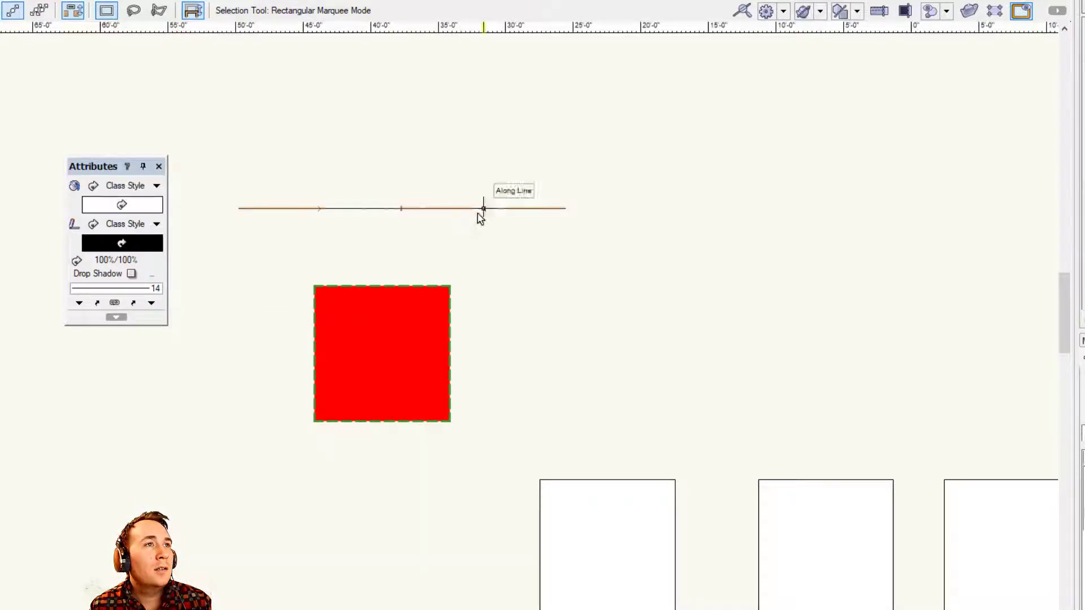
Set the line's end marker to the filled barbed arrowhead and its start marker to the hollow triangle, and turn both markers on
{"action": "left_click", "coordinate": [152, 303]}
{"action": "left_click", "coordinate": [191, 424]}
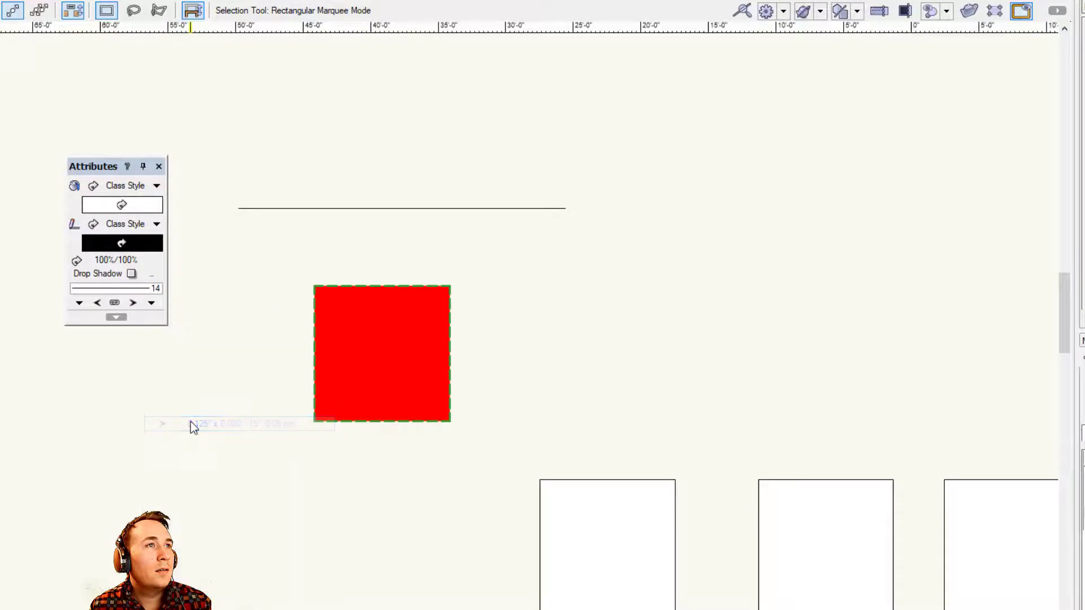
{"action": "left_click", "coordinate": [289, 209]}
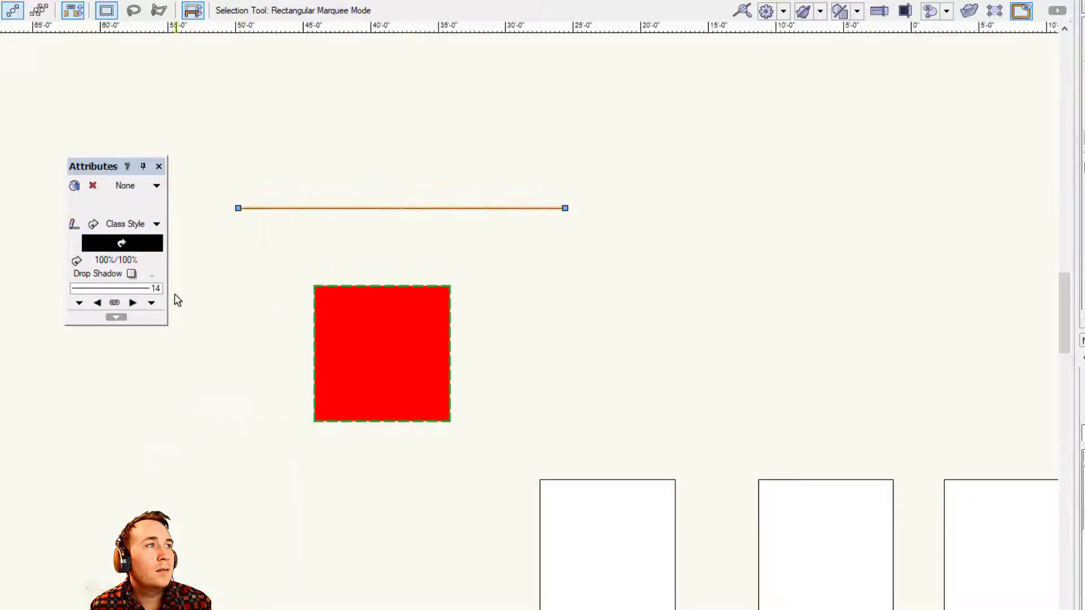
{"action": "left_click", "coordinate": [153, 303]}
{"action": "left_click", "coordinate": [190, 427]}
{"action": "left_click", "coordinate": [80, 304]}
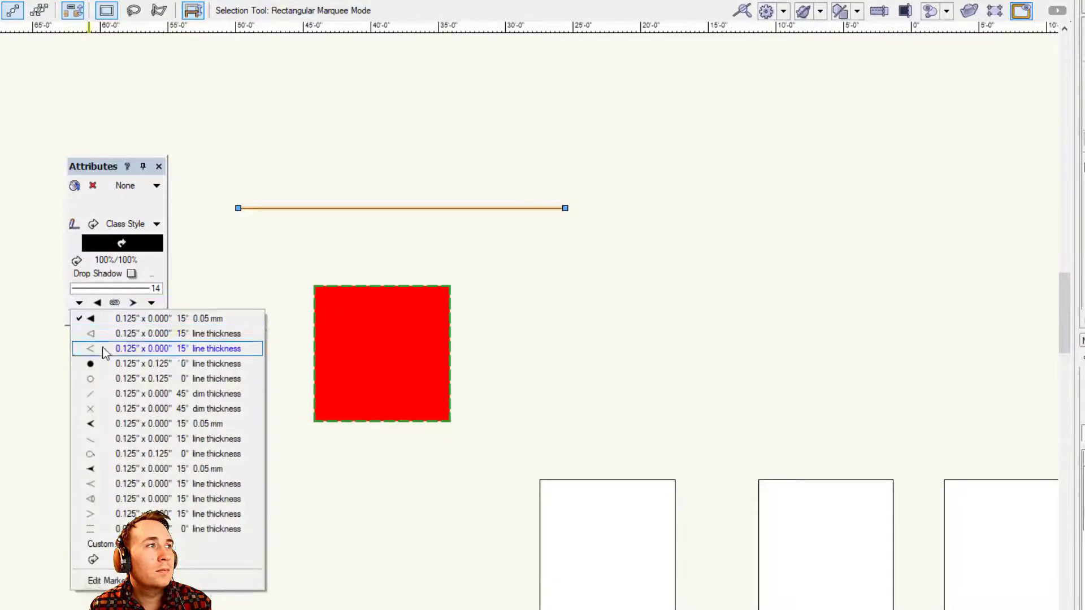
{"action": "left_click", "coordinate": [120, 334]}
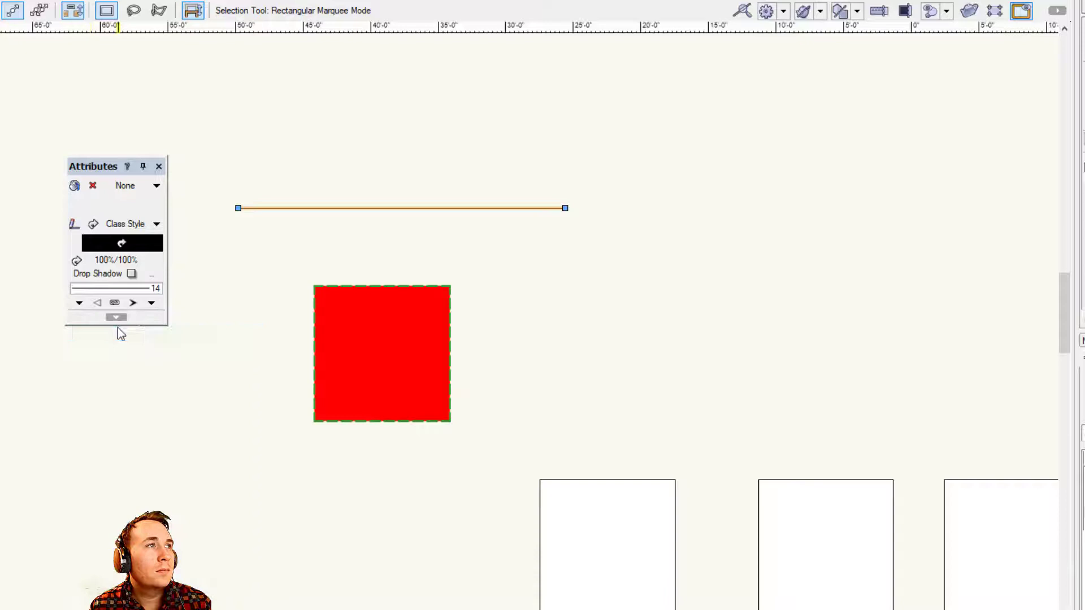
{"action": "left_click", "coordinate": [98, 303]}
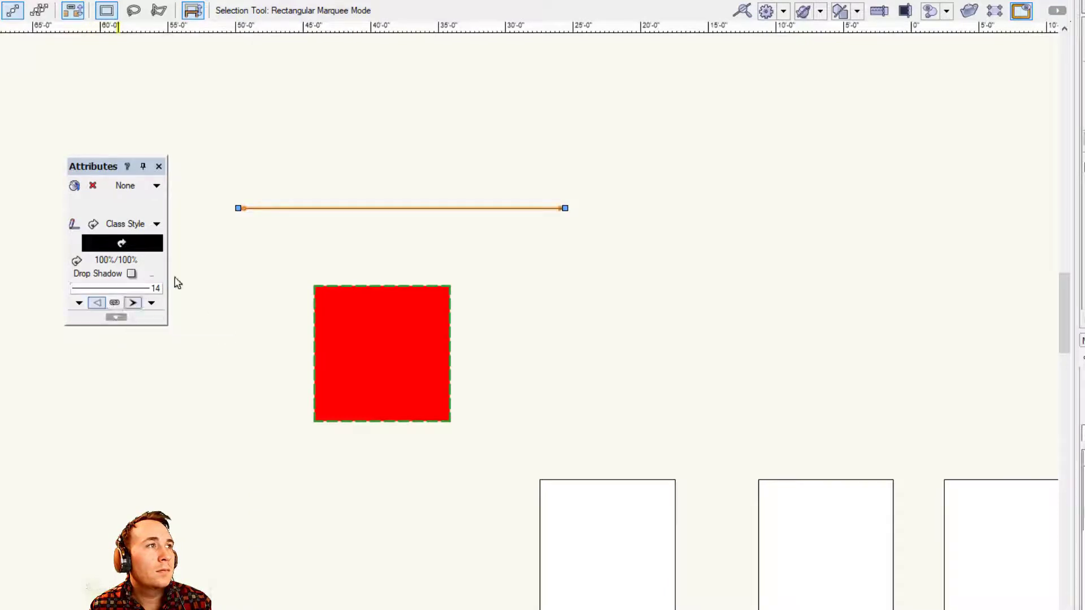
Inspect the arrowhead at the line's end, turn off the line's start and end markers, and decline the backup save
{"action": "scroll", "coordinate": [490, 197], "scroll_direction": "up", "scroll_amount": 3}
{"action": "left_click", "coordinate": [804, 209]}
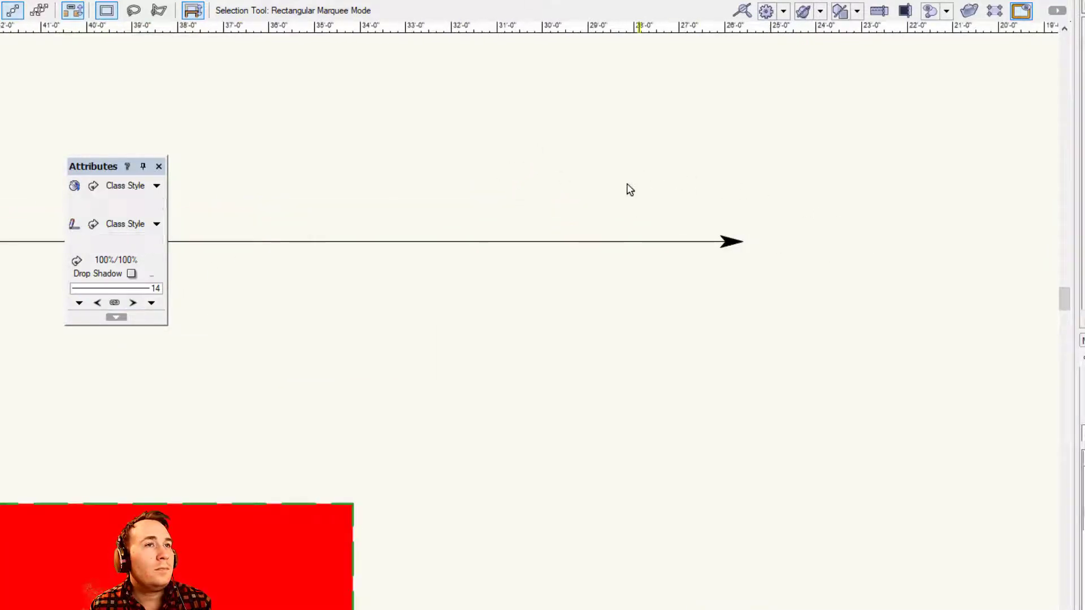
{"action": "left_click", "coordinate": [601, 242]}
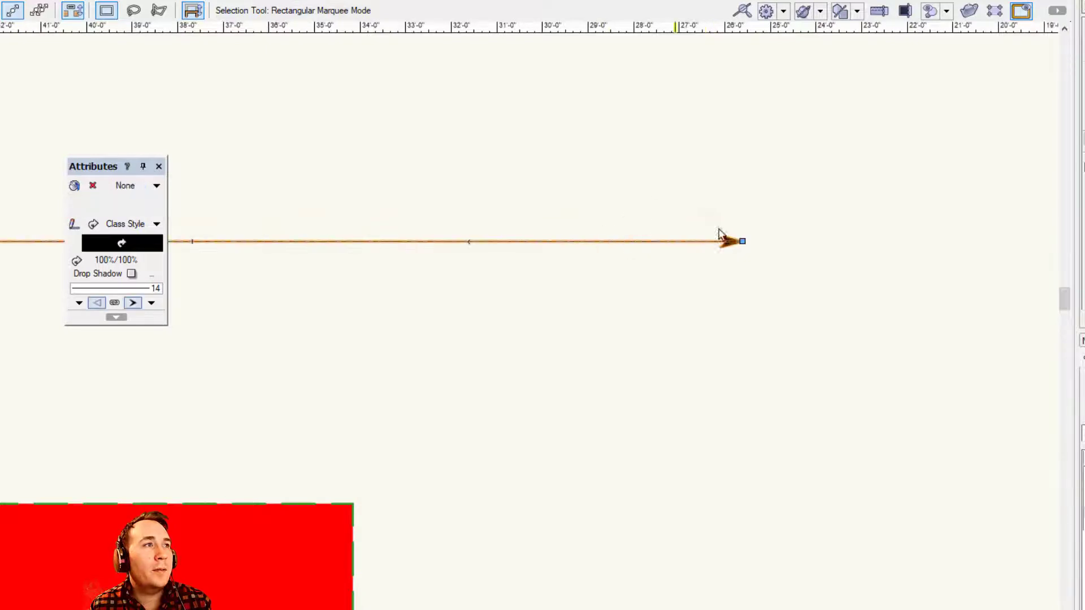
{"action": "left_click", "coordinate": [135, 303]}
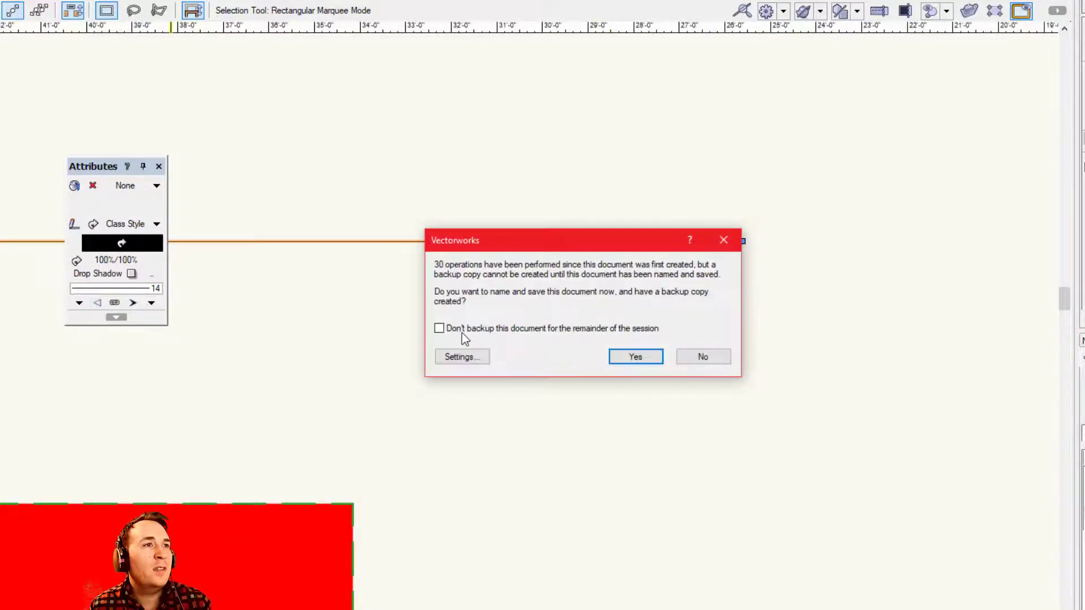
{"action": "left_click", "coordinate": [718, 361]}
{"action": "scroll", "coordinate": [703, 366], "scroll_direction": "down", "scroll_amount": 2}
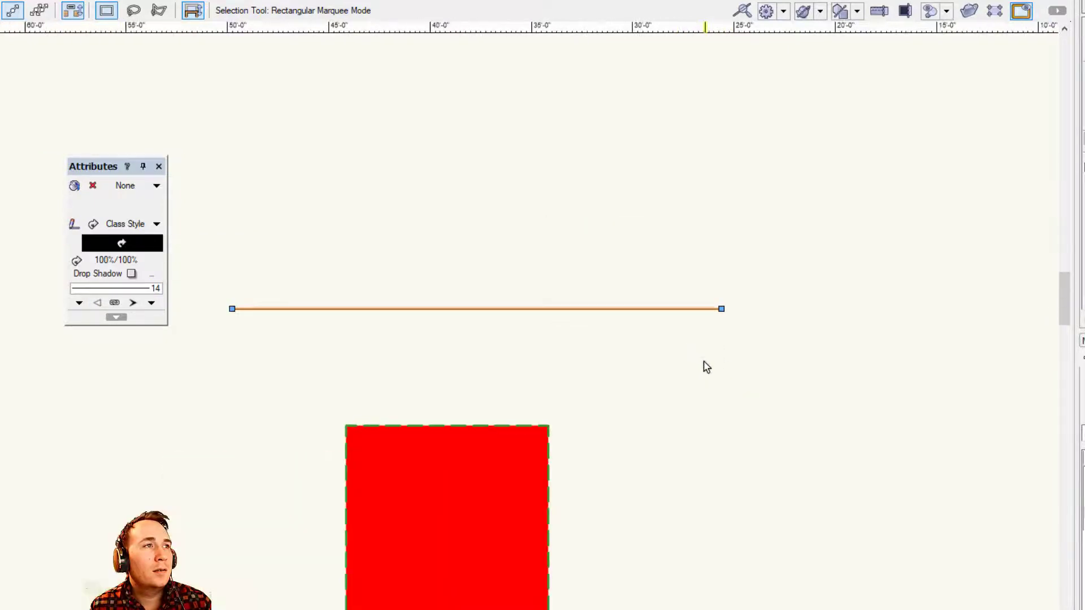
Delete the horizontal line above the red square
{"action": "left_click", "coordinate": [401, 265]}
{"action": "scroll", "coordinate": [468, 278], "scroll_direction": "down", "scroll_amount": 2}
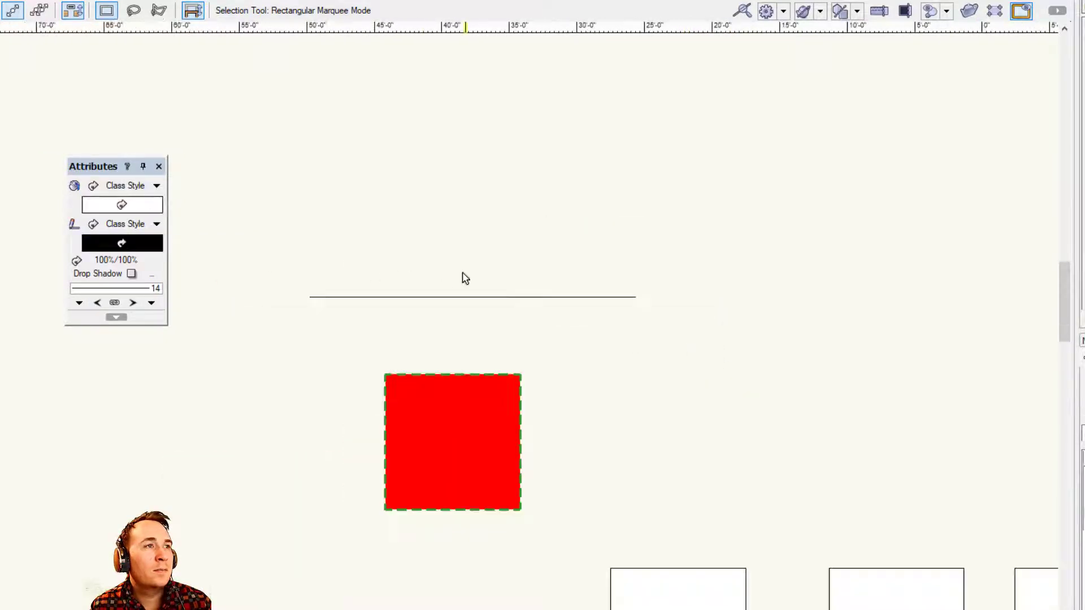
{"action": "left_click_drag", "start_coordinate": [268, 254], "coordinate": [811, 328]}
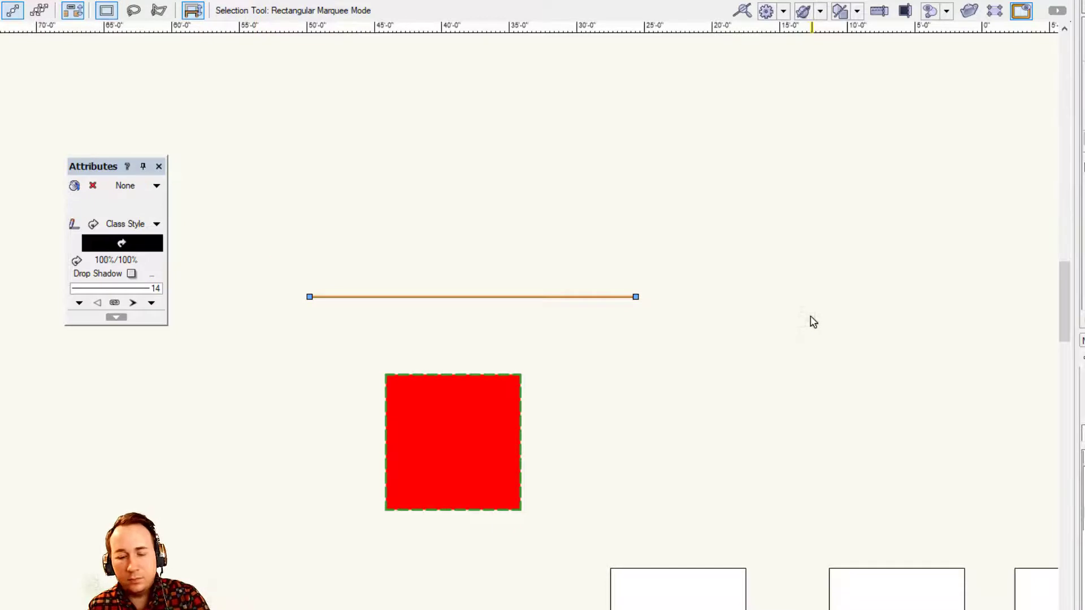
{"action": "key", "text": "Delete"}
Make all attributes of the red square follow its class, and deselect it
{"action": "scroll", "coordinate": [303, 266], "scroll_direction": "down", "scroll_amount": 1}
{"action": "scroll", "coordinate": [398, 439], "scroll_direction": "up", "scroll_amount": 1}
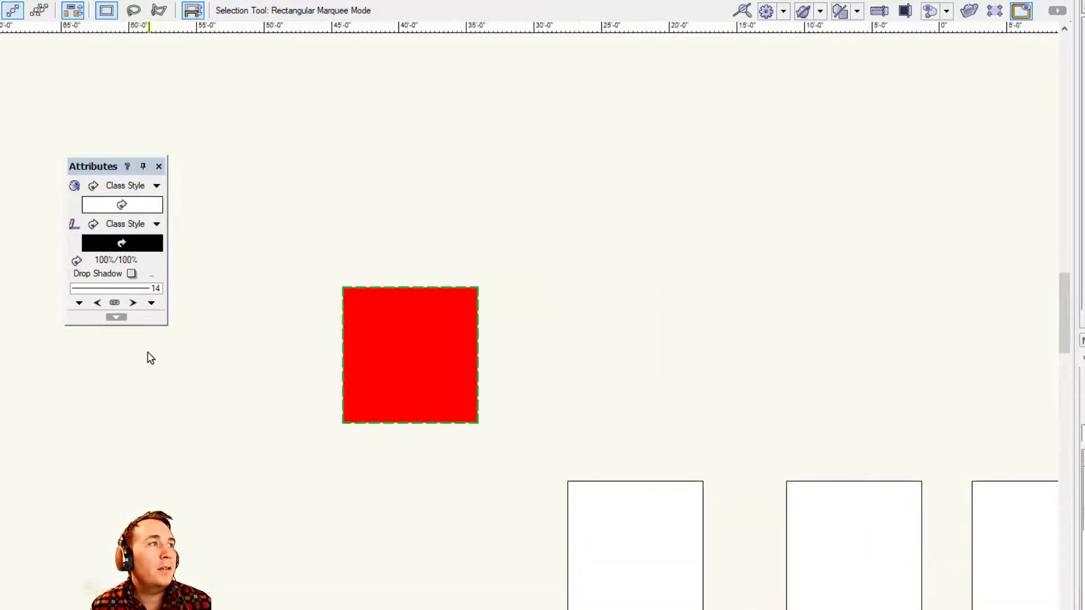
{"action": "scroll", "coordinate": [405, 443], "scroll_direction": "up", "scroll_amount": 1}
{"action": "left_click", "coordinate": [436, 323]}
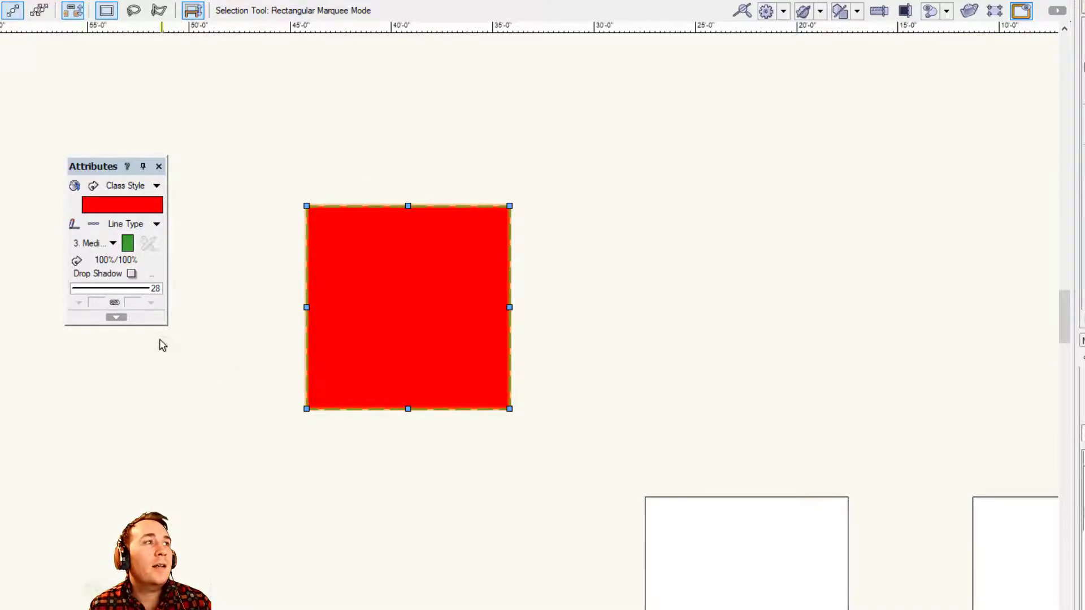
{"action": "left_click", "coordinate": [117, 318]}
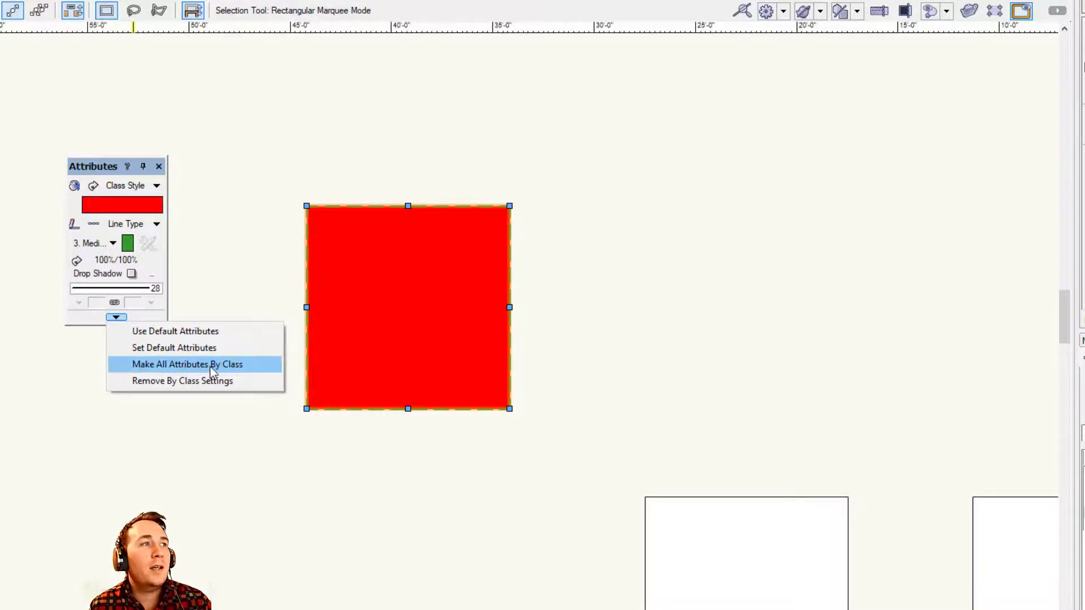
{"action": "left_click", "coordinate": [212, 371]}
{"action": "left_click", "coordinate": [298, 194]}
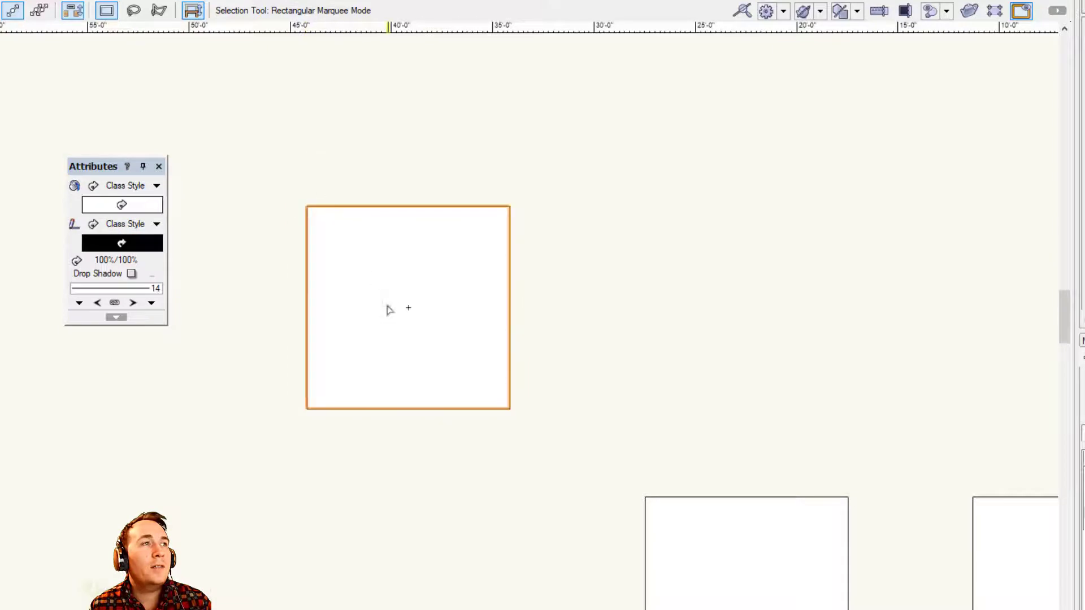
Move the reset square down and outward, beside the row of white squares, and deselect it
{"action": "left_click_drag", "start_coordinate": [408, 308], "coordinate": [318, 490]}
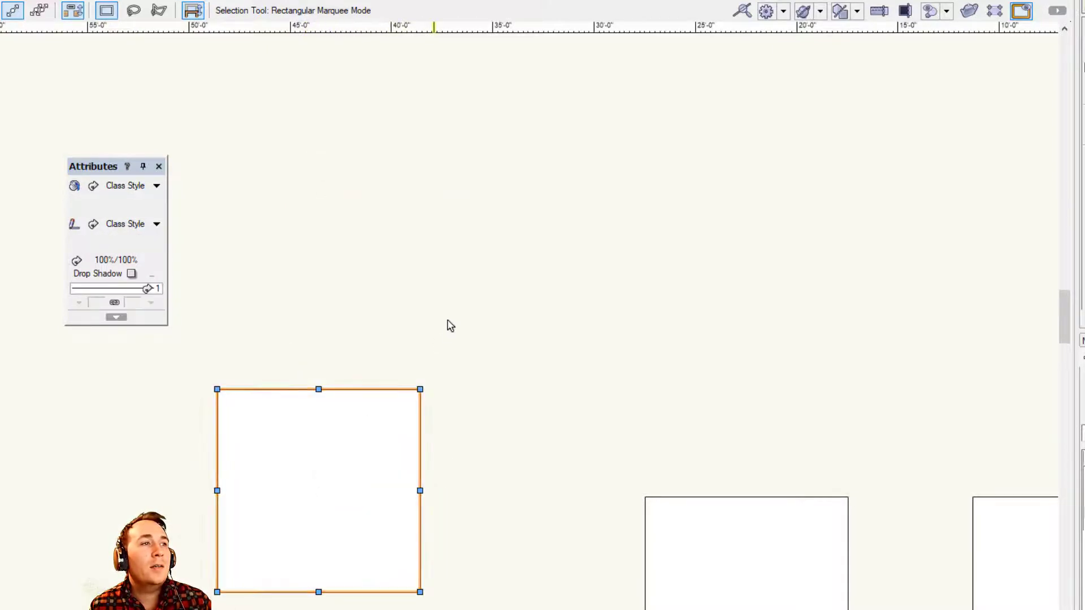
{"action": "scroll", "coordinate": [348, 372], "scroll_direction": "down", "scroll_amount": 1}
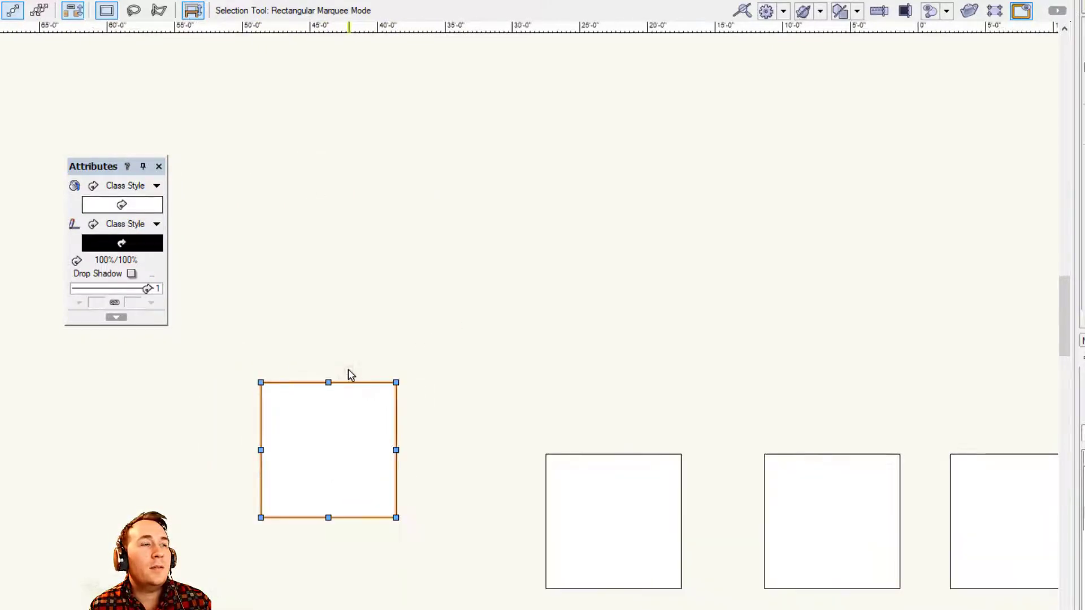
{"action": "scroll", "coordinate": [397, 485], "scroll_direction": "up", "scroll_amount": 1}
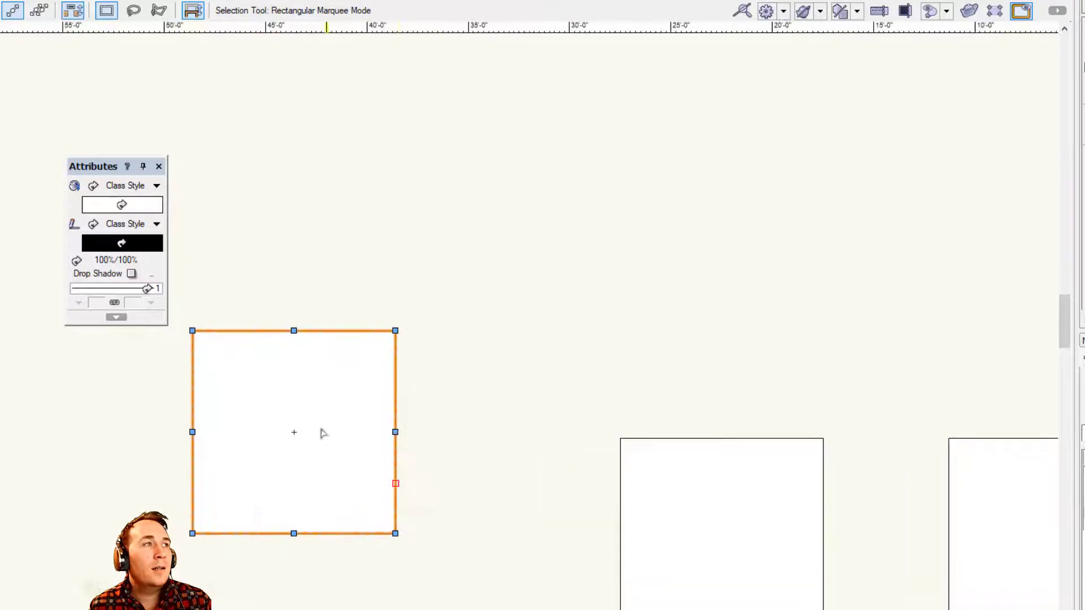
{"action": "left_click_drag", "start_coordinate": [294, 431], "coordinate": [294, 467]}
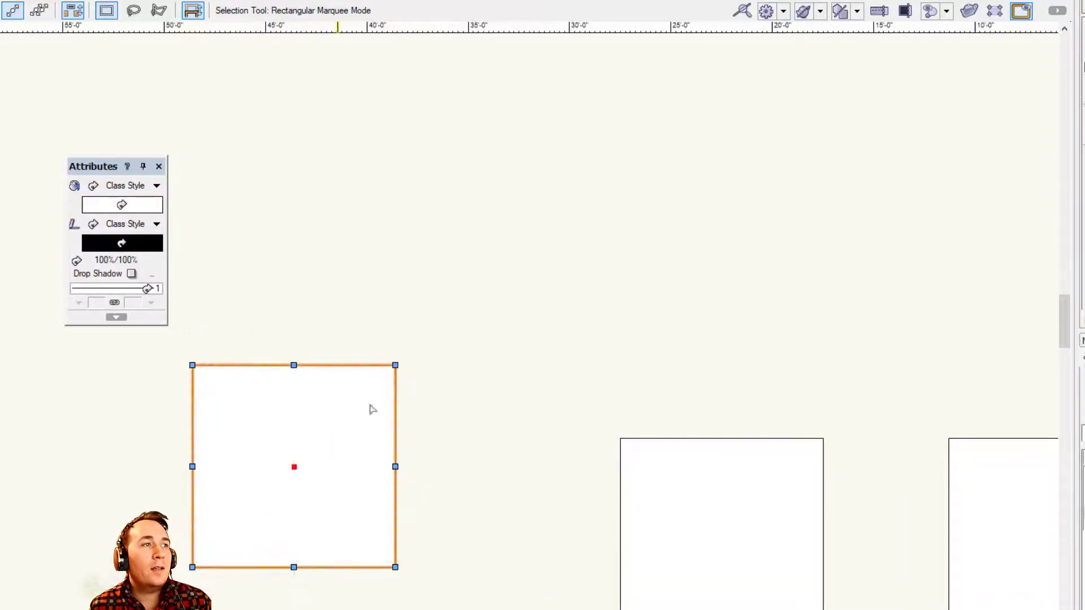
{"action": "left_click", "coordinate": [410, 337]}
{"action": "scroll", "coordinate": [410, 338], "scroll_direction": "down", "scroll_amount": 1}
{"action": "scroll", "coordinate": [915, 553], "scroll_direction": "up", "scroll_amount": 1}
{"action": "scroll", "coordinate": [320, 441], "scroll_direction": "down", "scroll_amount": 2}
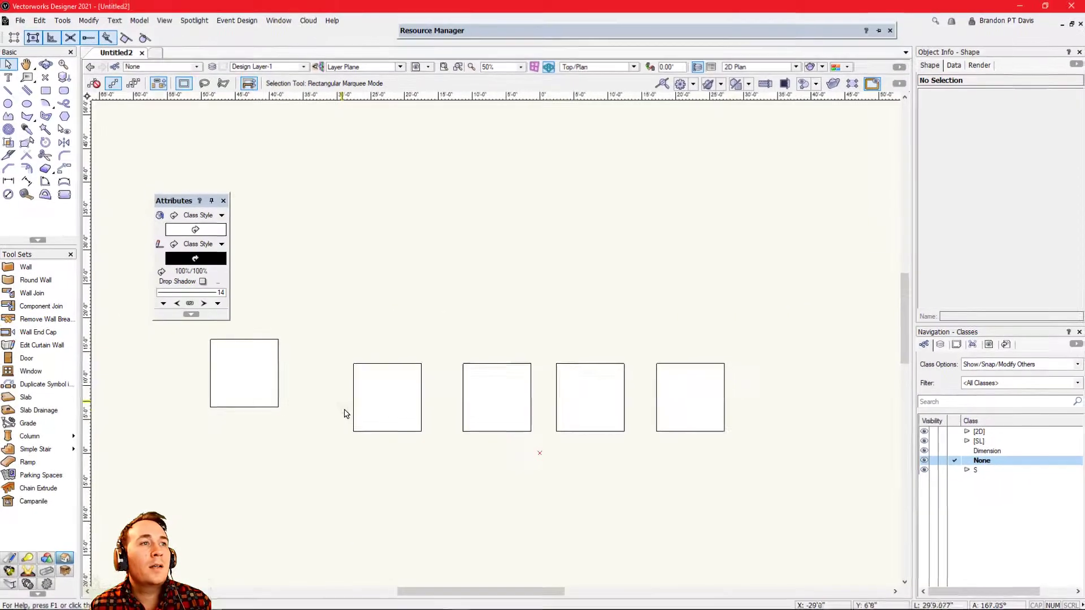
Assign the first square in the row of four to the class [2D]-3. THICK and check its outline
{"action": "scroll", "coordinate": [633, 471], "scroll_direction": "up", "scroll_amount": 1}
{"action": "left_click", "coordinate": [255, 370]}
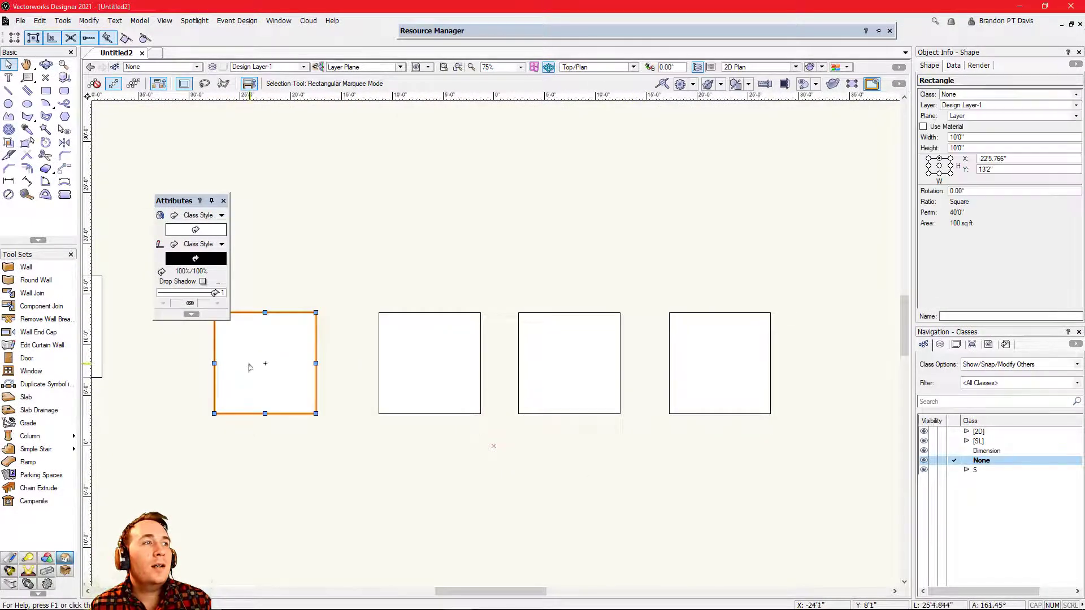
{"action": "scroll", "coordinate": [205, 391], "scroll_direction": "up", "scroll_amount": 1}
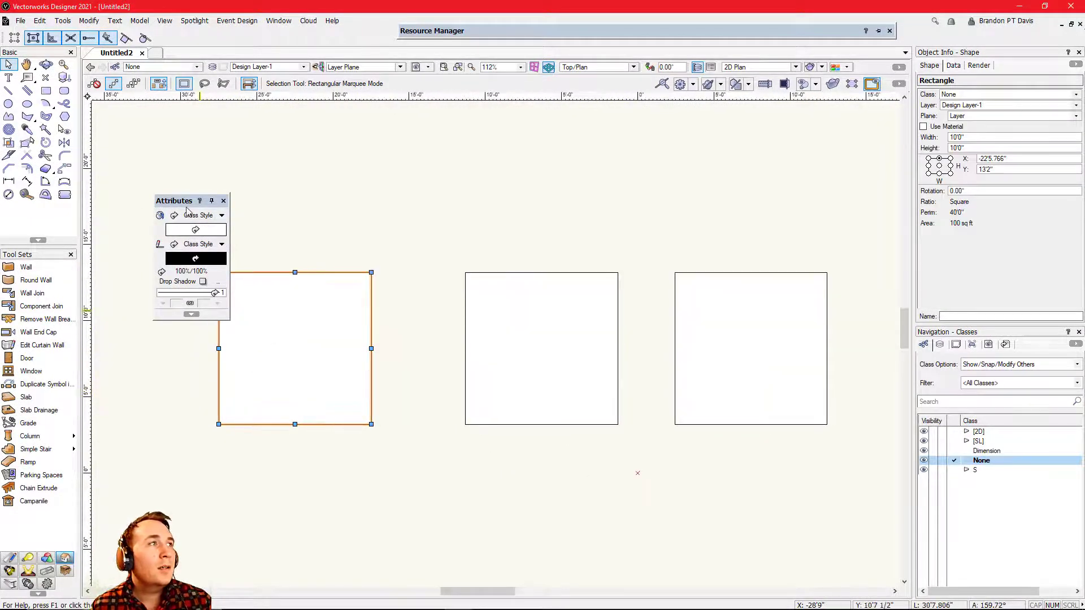
{"action": "left_click_drag", "start_coordinate": [177, 202], "coordinate": [97, 126]}
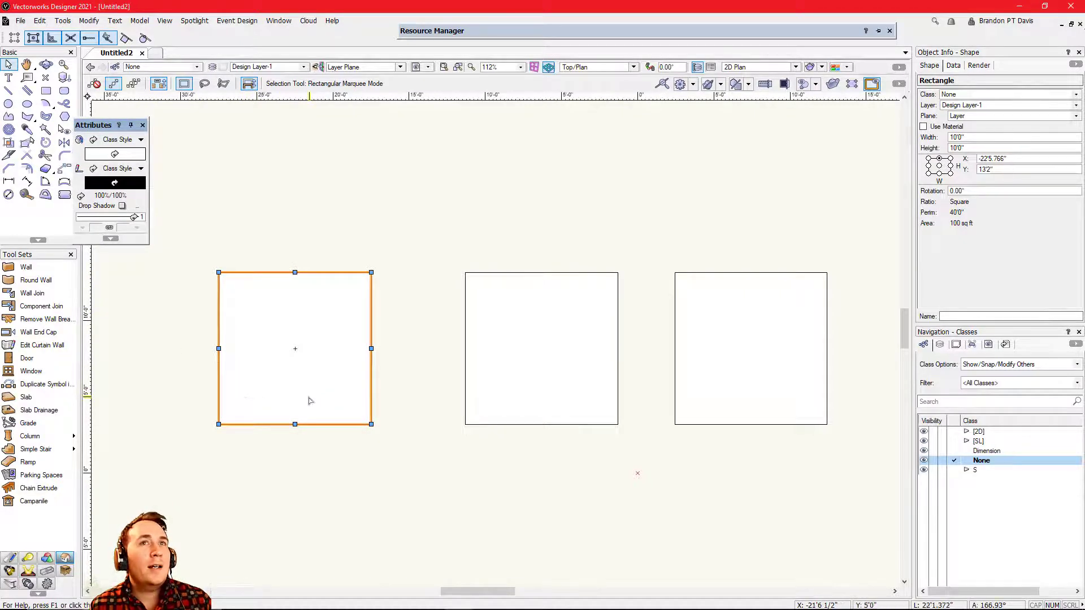
{"action": "left_click", "coordinate": [960, 99]}
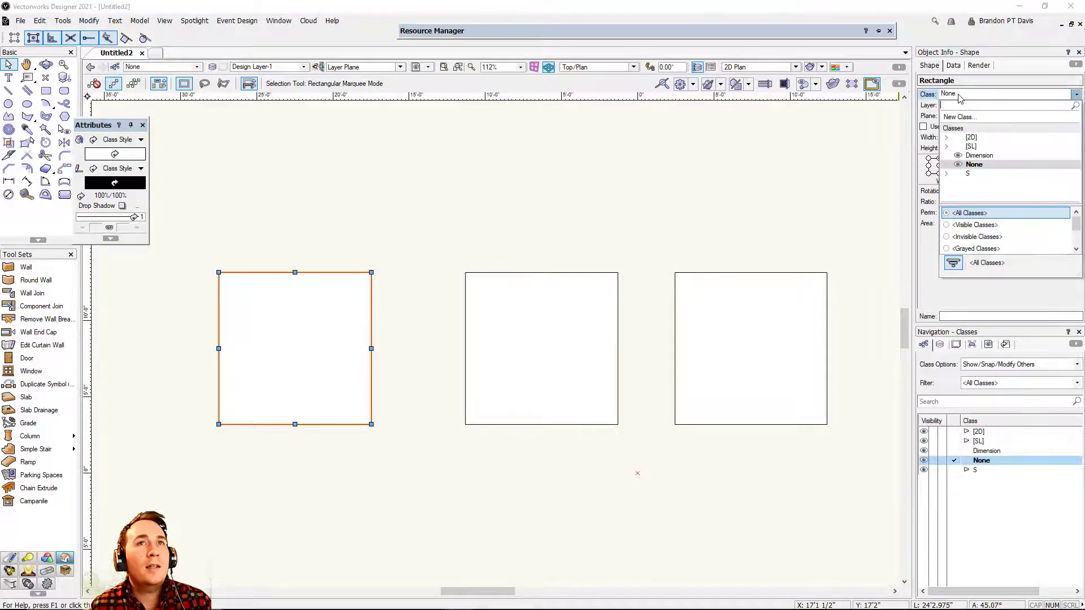
{"action": "left_click", "coordinate": [947, 139]}
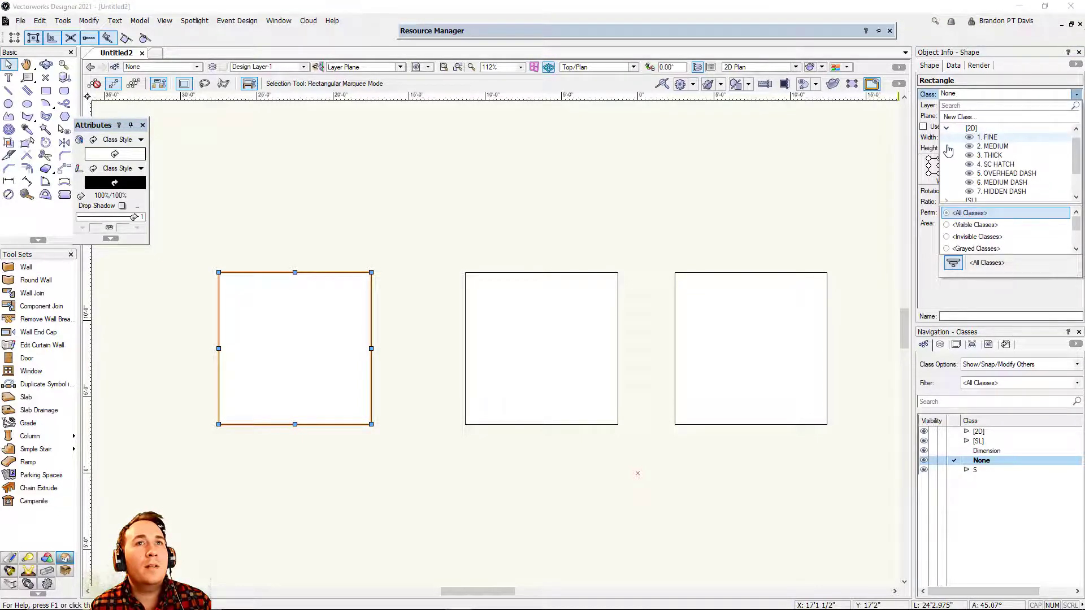
{"action": "left_click", "coordinate": [982, 161]}
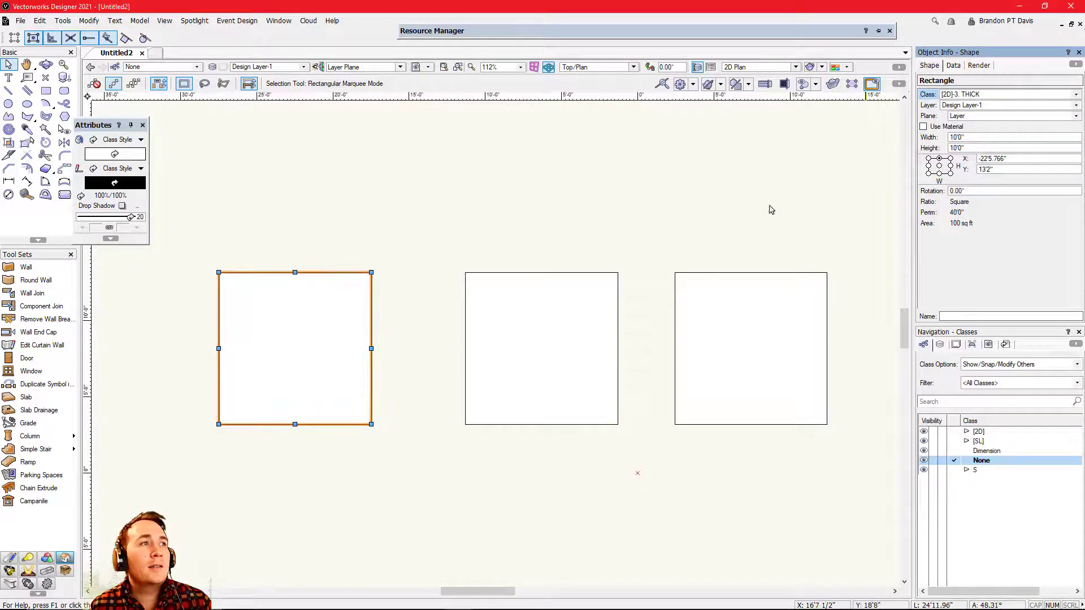
{"action": "left_click", "coordinate": [354, 230]}
{"action": "scroll", "coordinate": [158, 388], "scroll_direction": "up", "scroll_amount": 3}
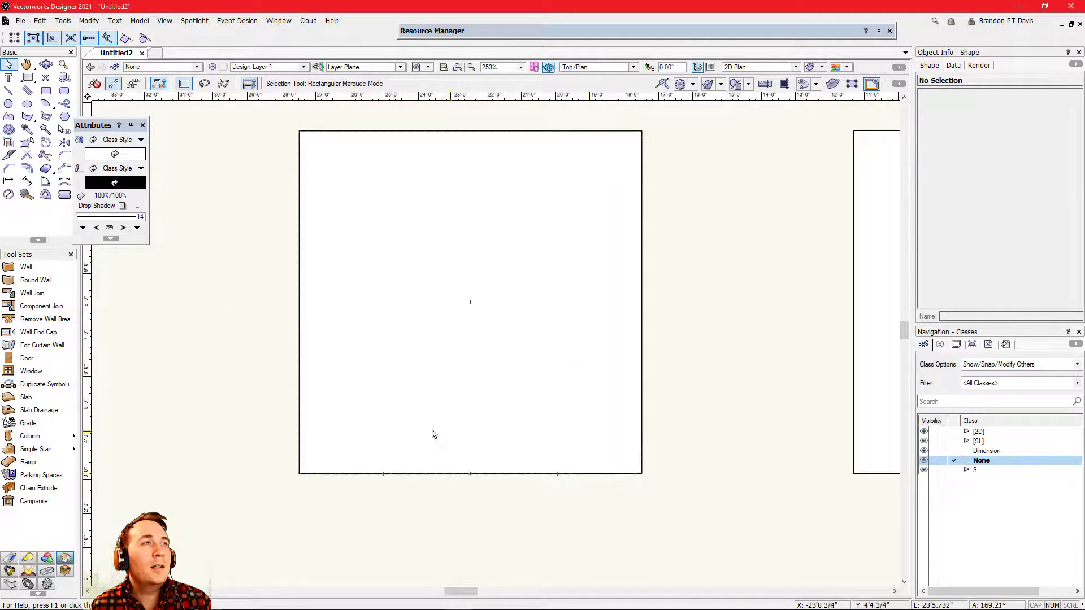
{"action": "scroll", "coordinate": [434, 434], "scroll_direction": "down", "scroll_amount": 3}
Select the [2D]-3. THICK square, bring the Attributes palette next to it, and view the palette's default and by-class commands
{"action": "left_click", "coordinate": [394, 380]}
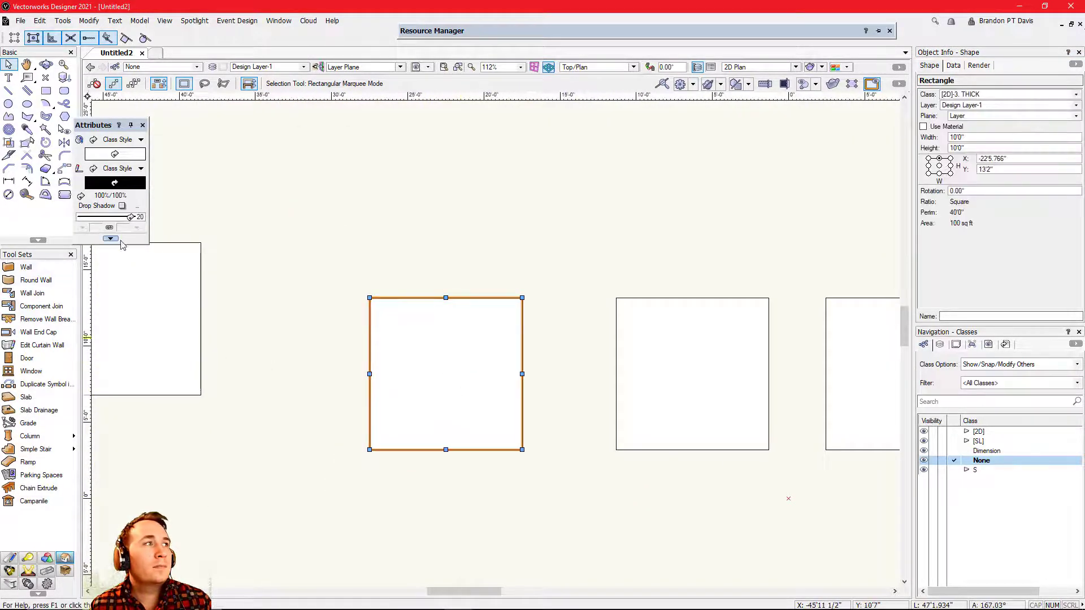
{"action": "left_click_drag", "start_coordinate": [98, 125], "coordinate": [304, 185]}
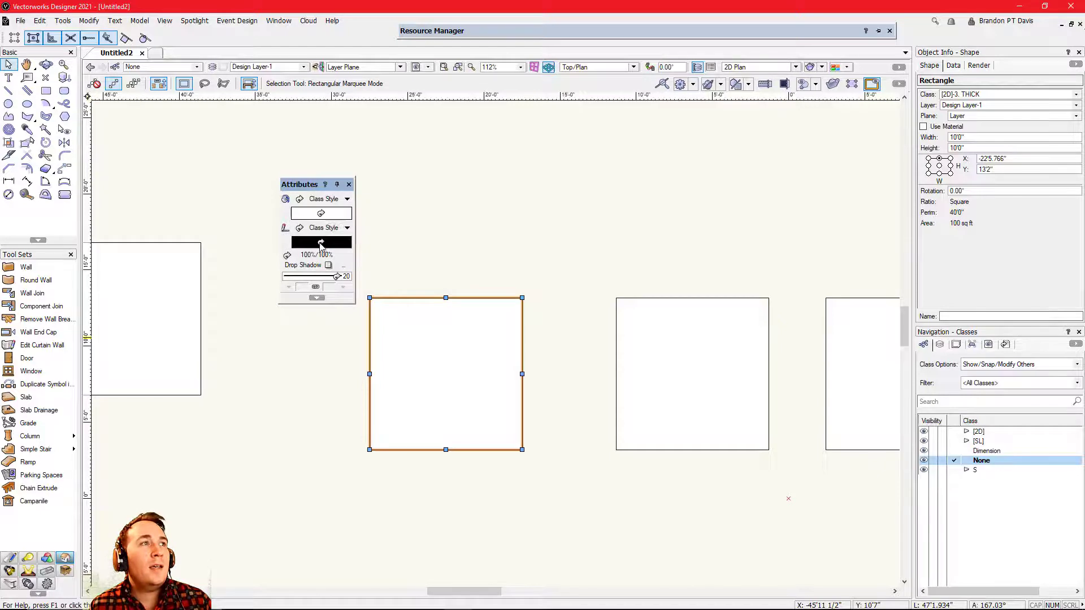
{"action": "left_click", "coordinate": [318, 300]}
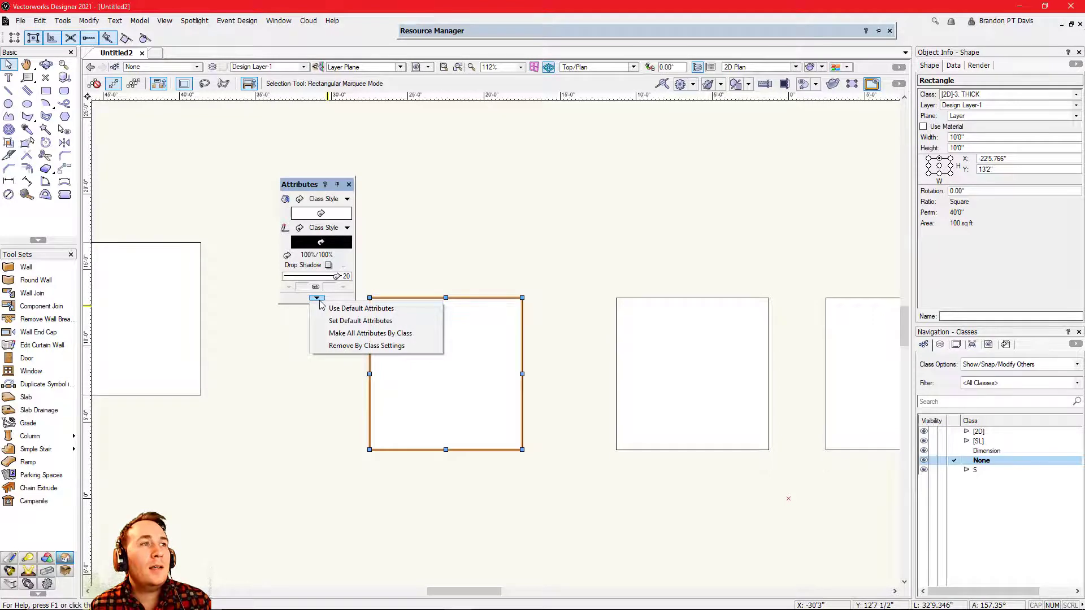
{"action": "left_click", "coordinate": [458, 257]}
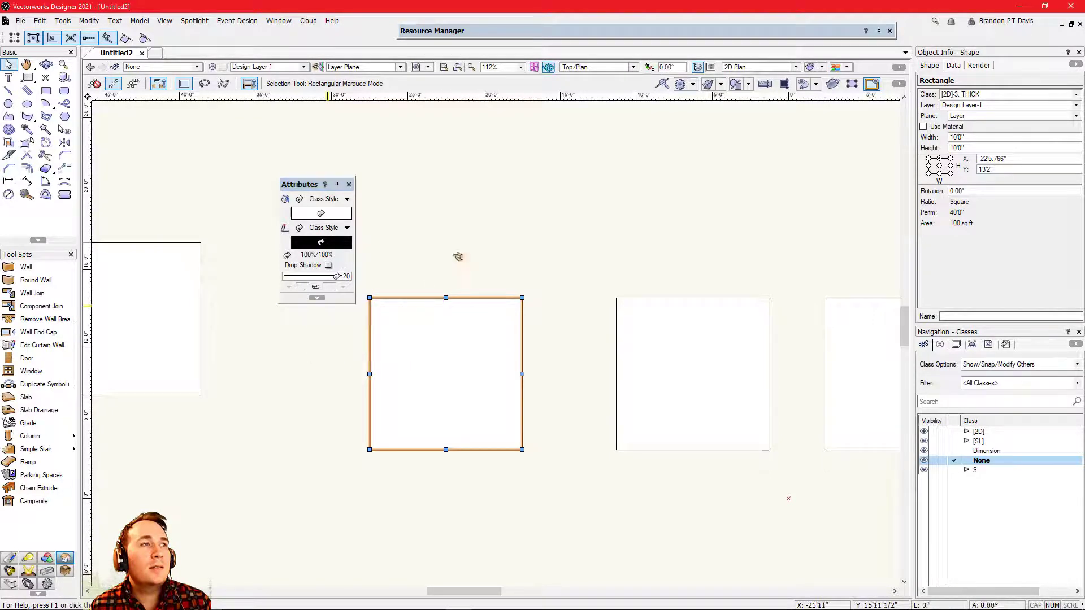
Check the green square's class and attribute settings, and deselect it
{"action": "scroll", "coordinate": [354, 381], "scroll_direction": "down", "scroll_amount": 2}
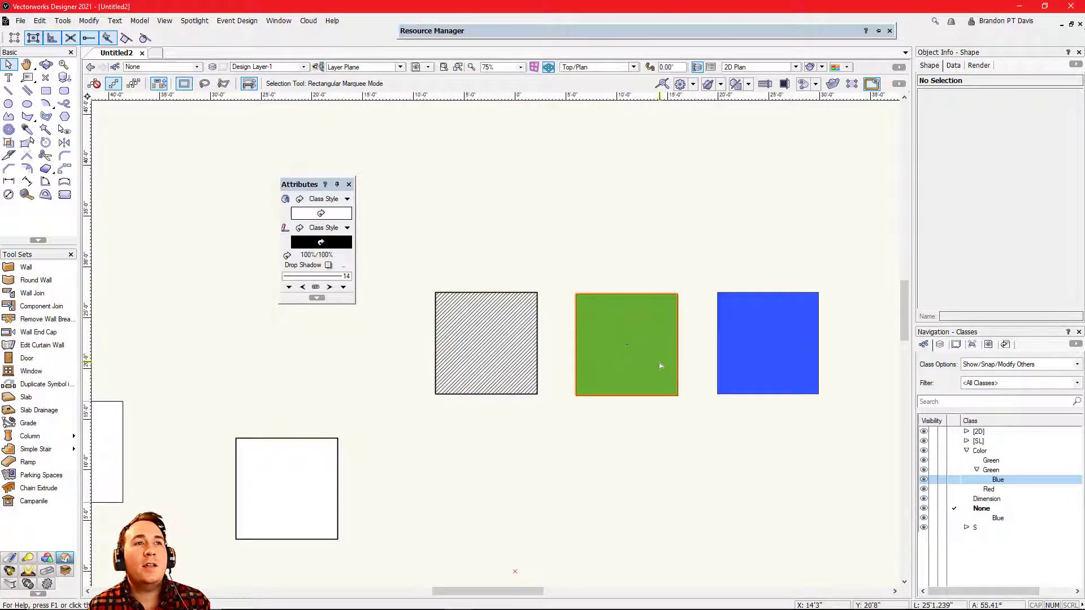
{"action": "left_click", "coordinate": [660, 366]}
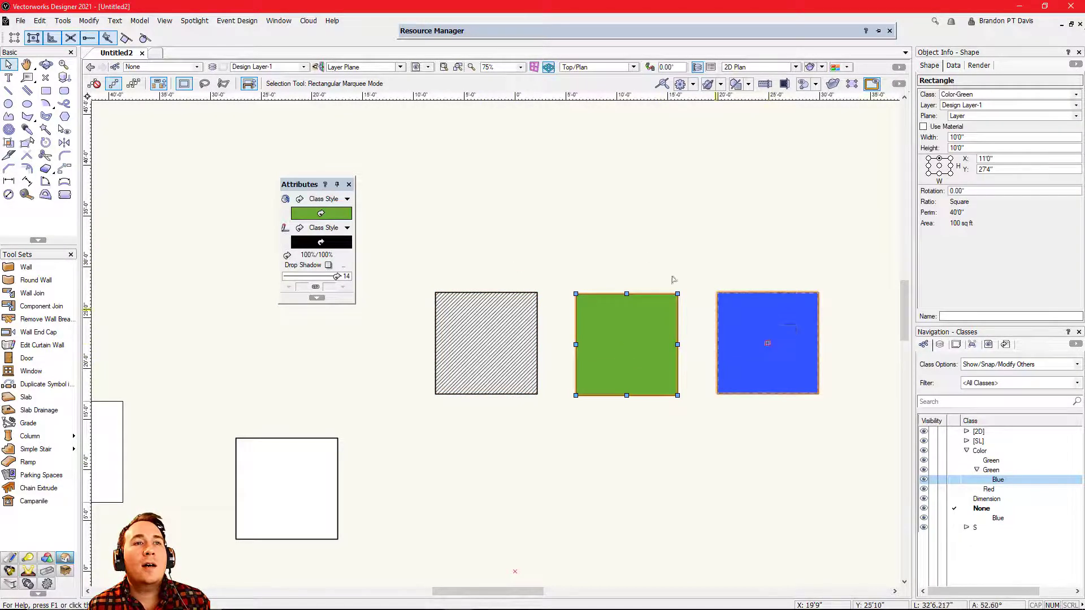
{"action": "left_click", "coordinate": [637, 237]}
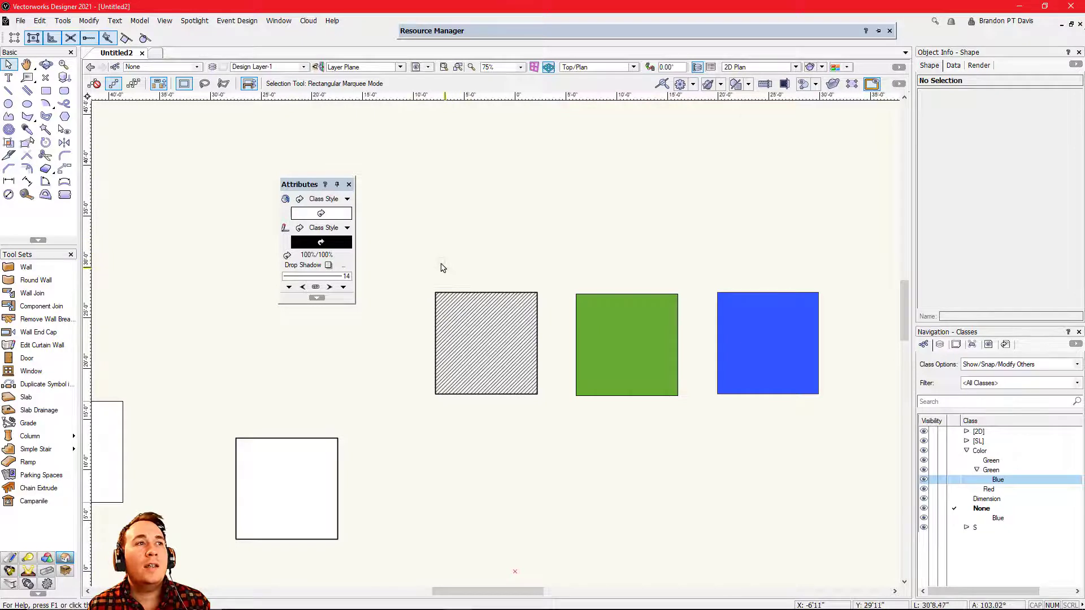
Group the hatched square with the green square, and deselect the group
{"action": "mouse_move", "coordinate": [410, 258]}
{"action": "left_mouse_down"}
{"action": "mouse_move", "coordinate": [642, 415]}
{"action": "mouse_move", "coordinate": [695, 431]}
{"action": "left_mouse_up"}
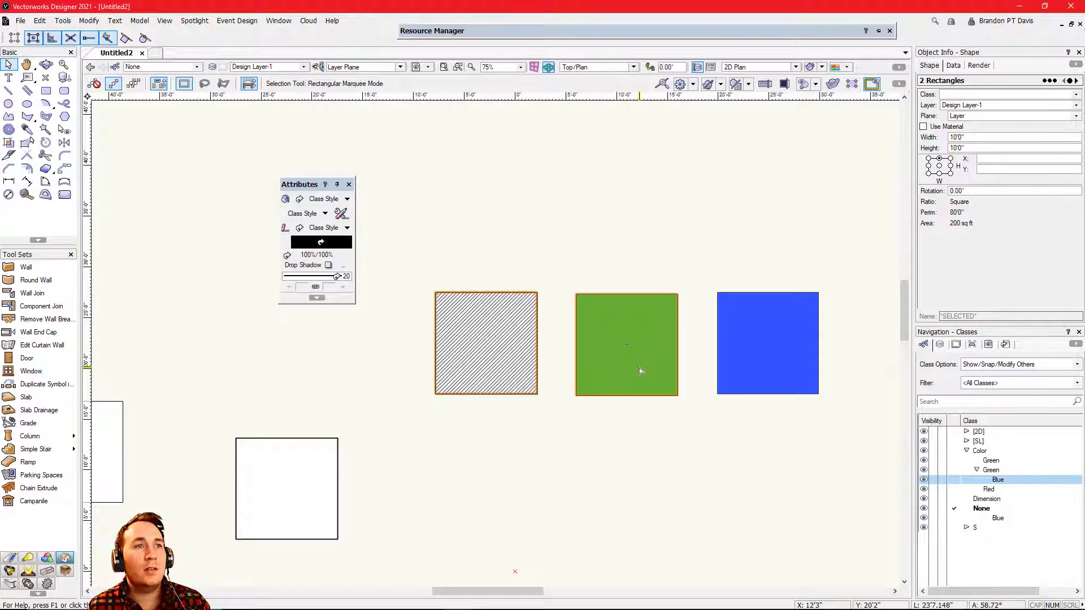
{"action": "key", "text": "ctrl+g"}
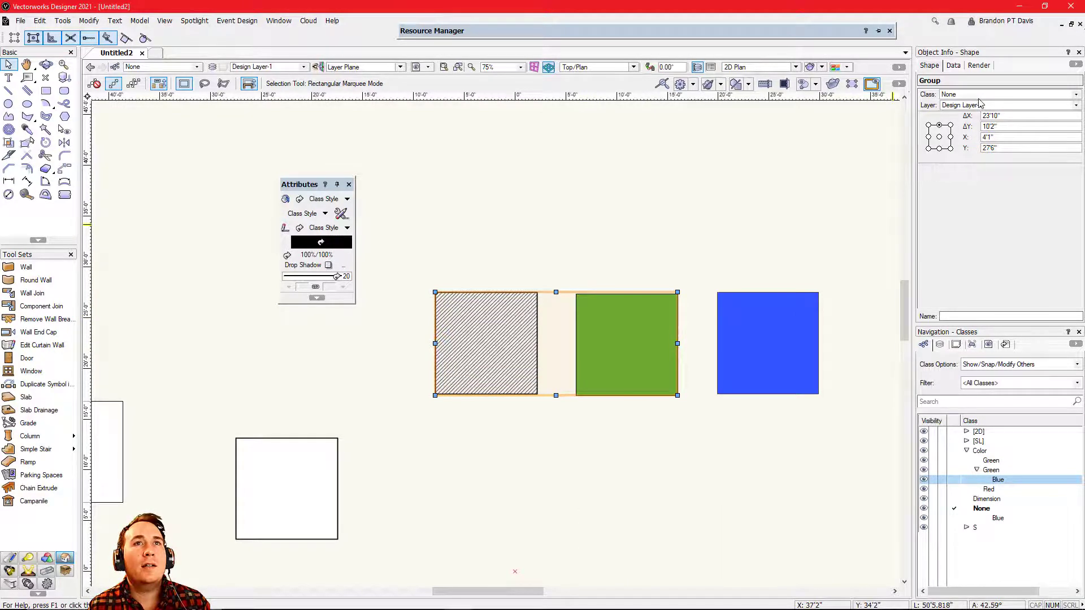
{"action": "left_click", "coordinate": [577, 209]}
Enter the group, examine the classes of the green and hatched squares inside it, and exit the group
{"action": "left_click", "coordinate": [602, 327]}
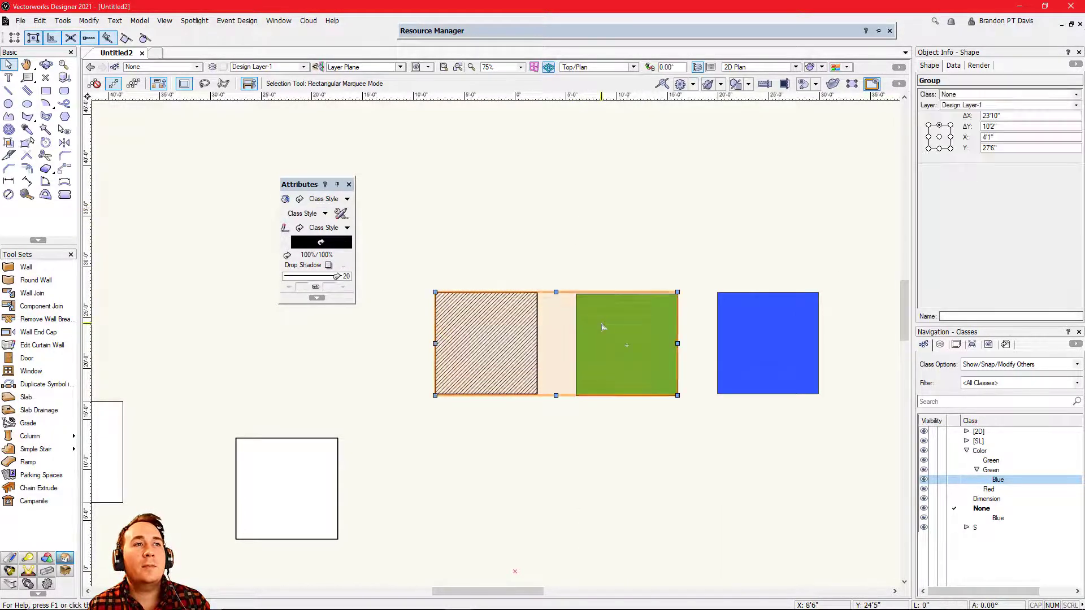
{"action": "double_click", "coordinate": [603, 327]}
{"action": "left_click", "coordinate": [613, 448]}
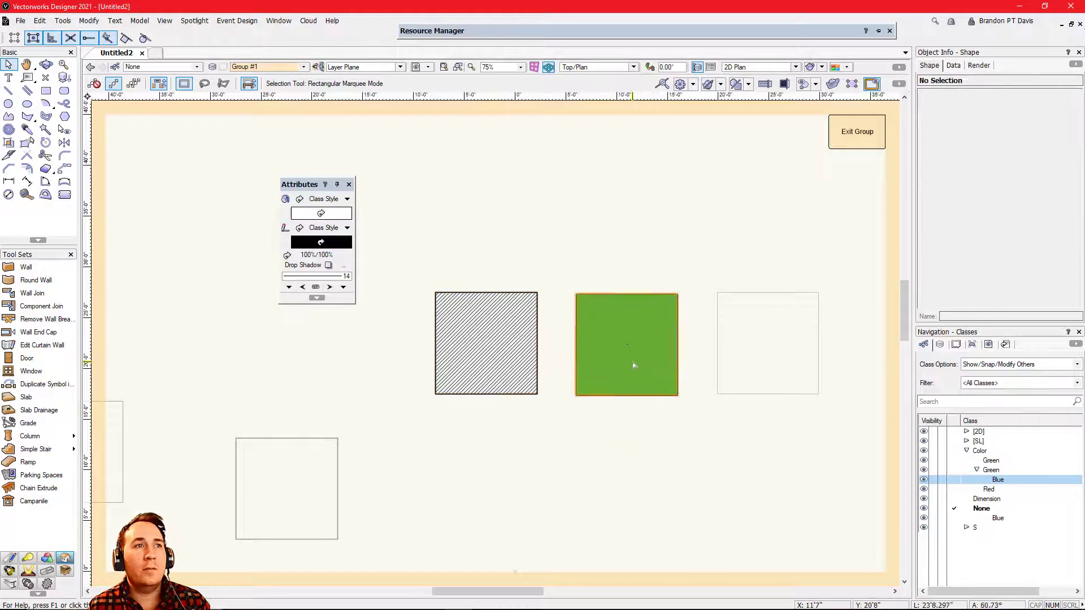
{"action": "left_click", "coordinate": [634, 365]}
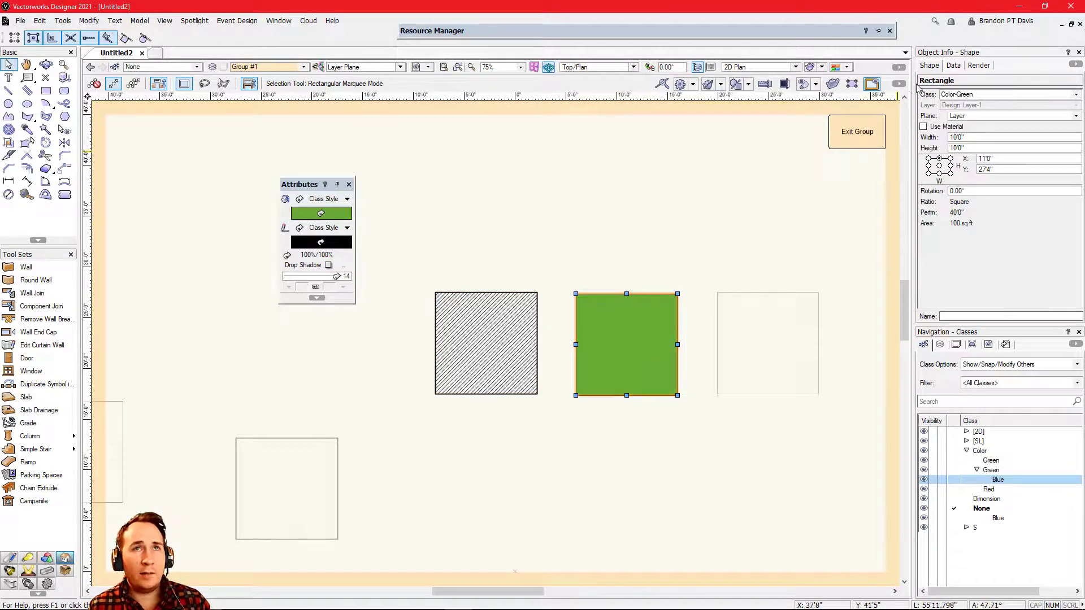
{"action": "left_click", "coordinate": [499, 308]}
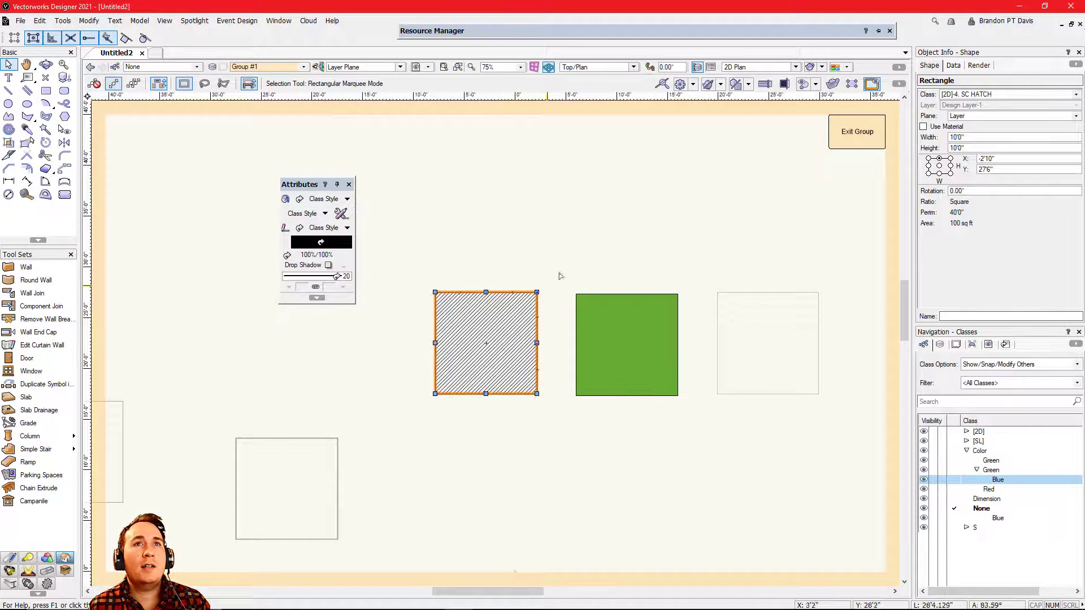
{"action": "left_click", "coordinate": [588, 315]}
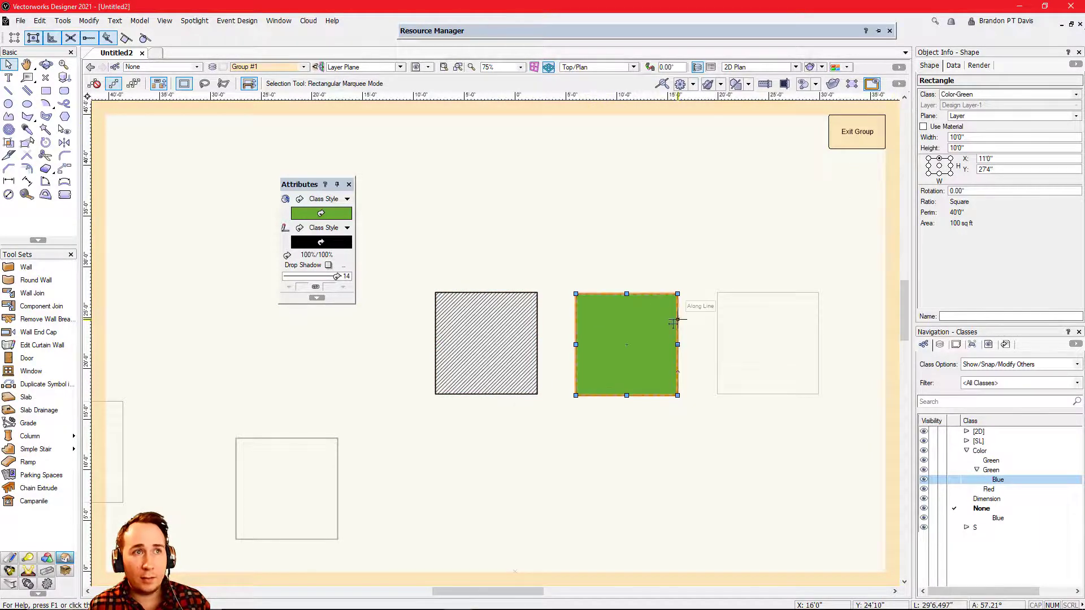
{"action": "left_click", "coordinate": [460, 351]}
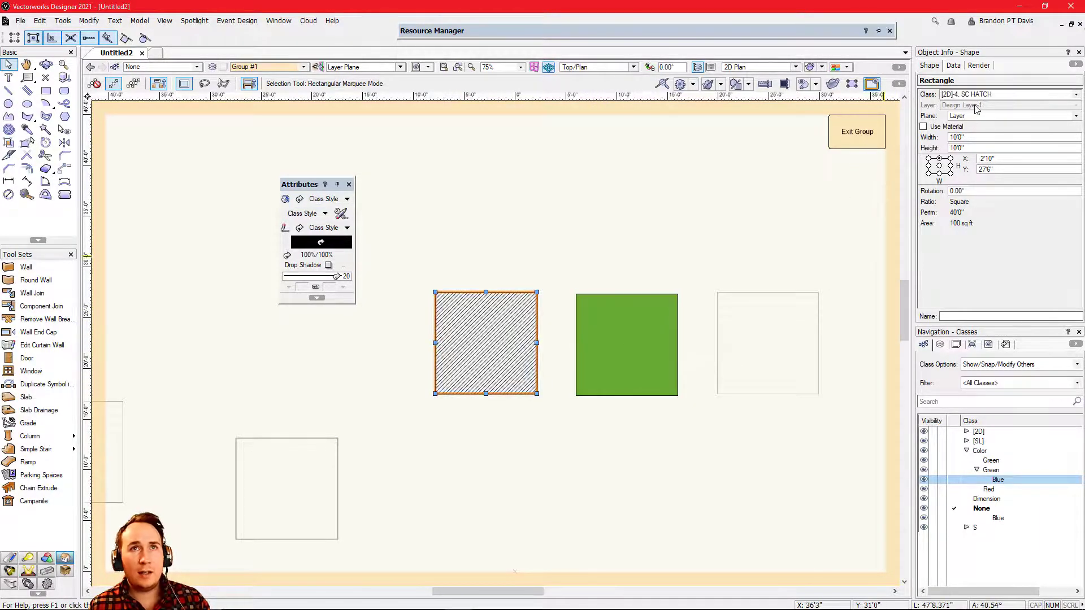
{"action": "left_click", "coordinate": [509, 273]}
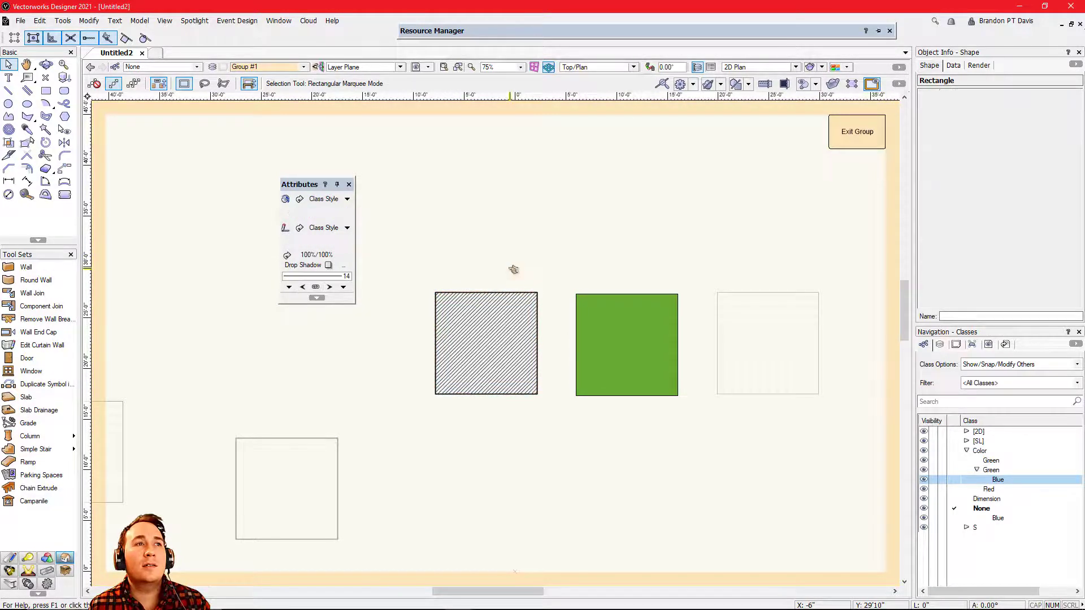
{"action": "left_click", "coordinate": [855, 148]}
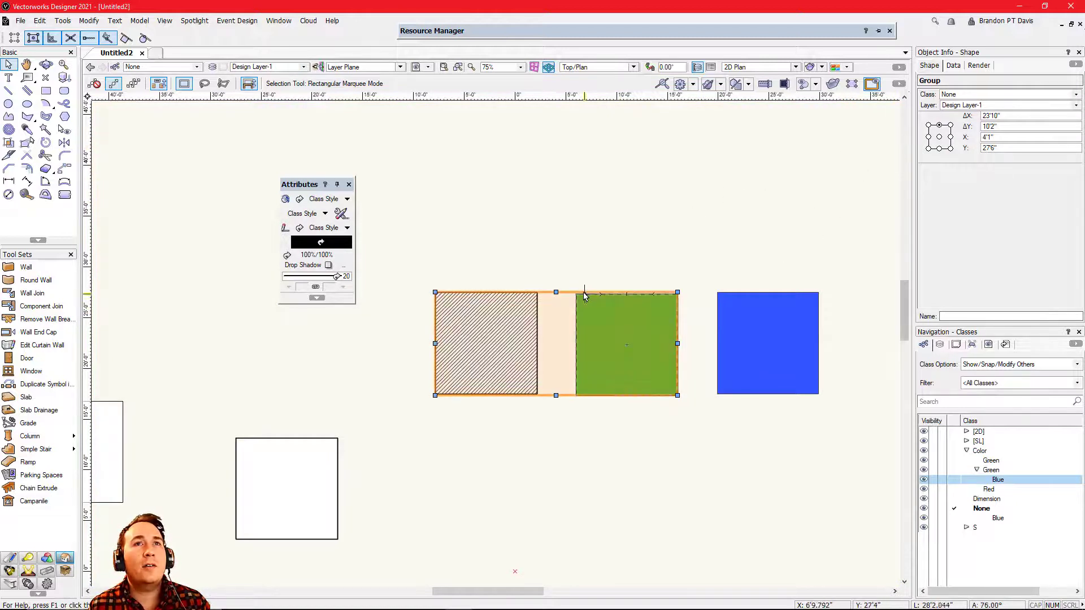
Assign the group to the Color-Red class without using the class attributes or applying the class to its subobjects, and deselect it
{"action": "left_click", "coordinate": [952, 95]}
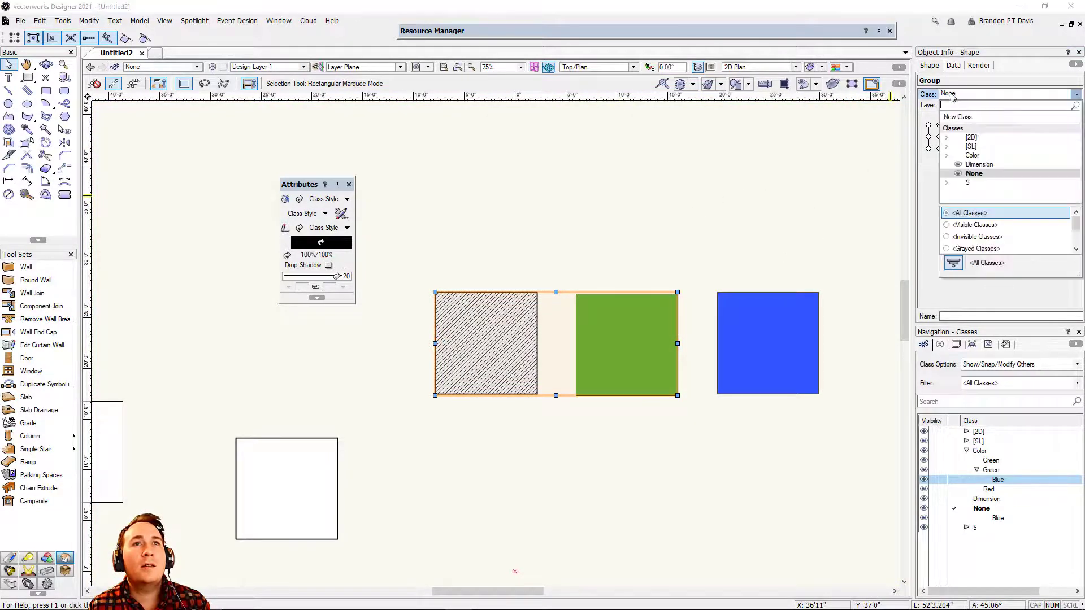
{"action": "left_click", "coordinate": [947, 156]}
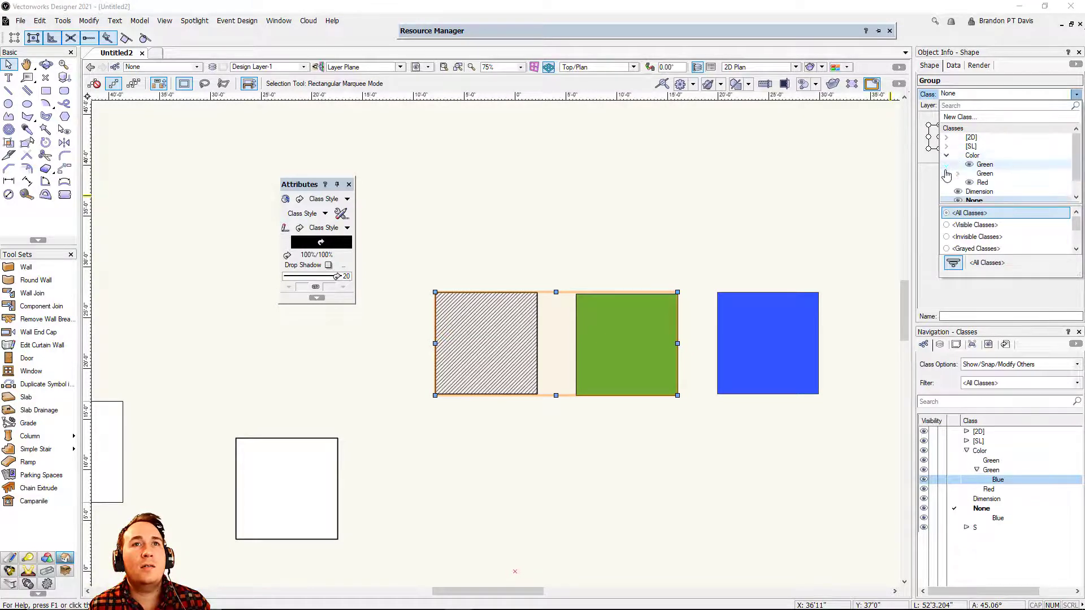
{"action": "left_click", "coordinate": [980, 187]}
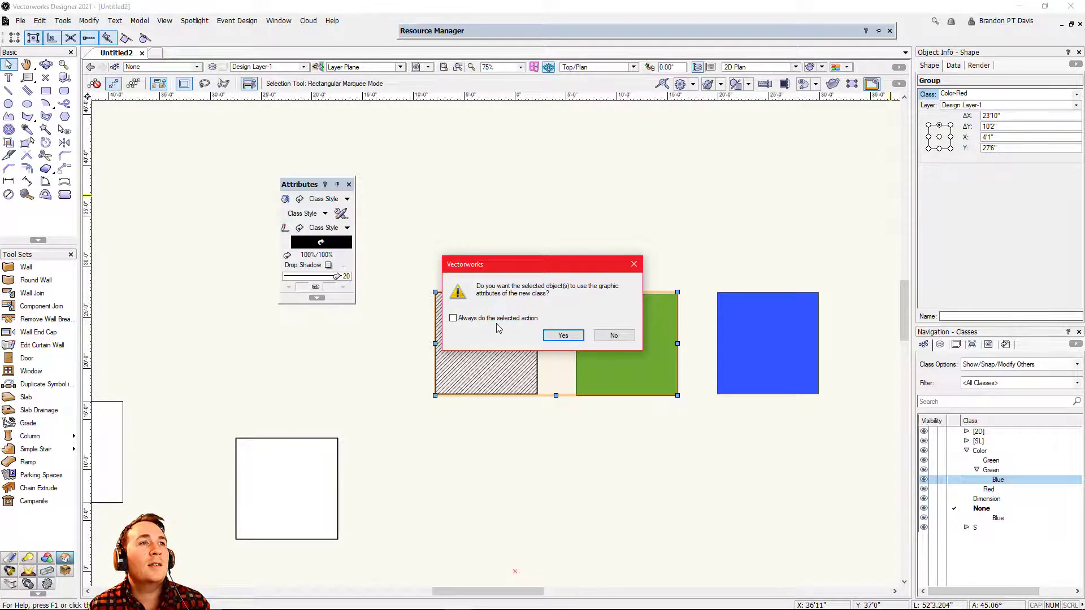
{"action": "left_click", "coordinate": [615, 336]}
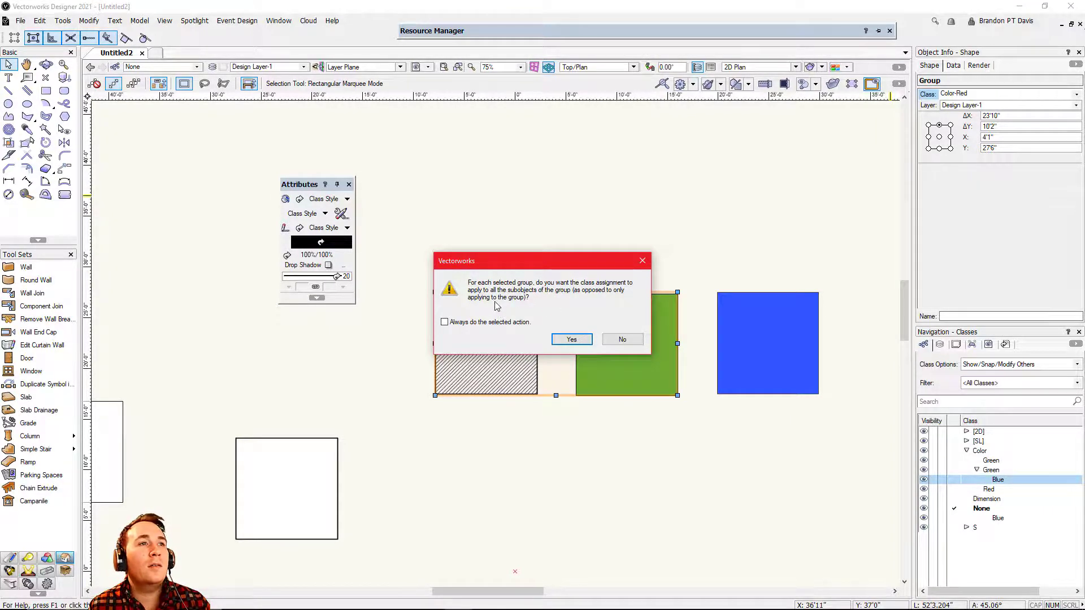
{"action": "left_click", "coordinate": [623, 339]}
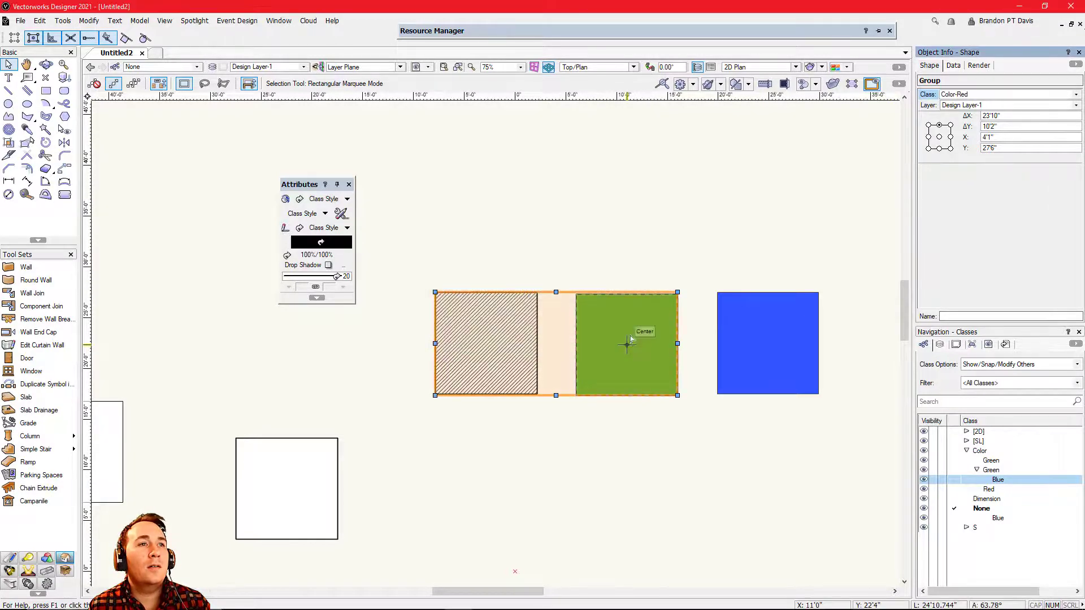
{"action": "left_click", "coordinate": [557, 249]}
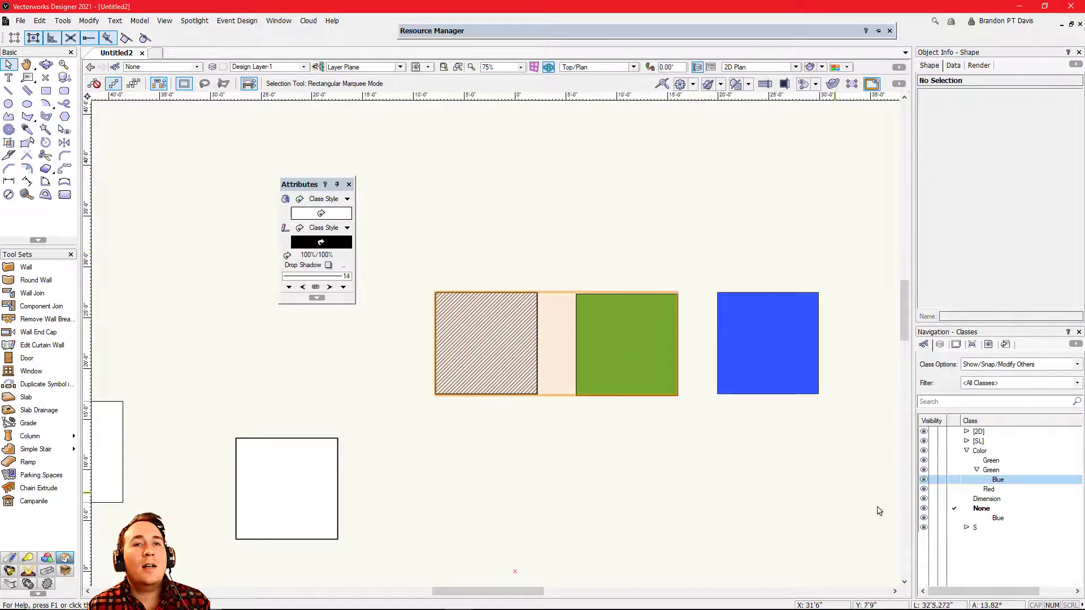
Enter the Color-Red group, decline the backup save, recheck the classes of its green and hatched squares, and exit the group
{"action": "double_click", "coordinate": [638, 371]}
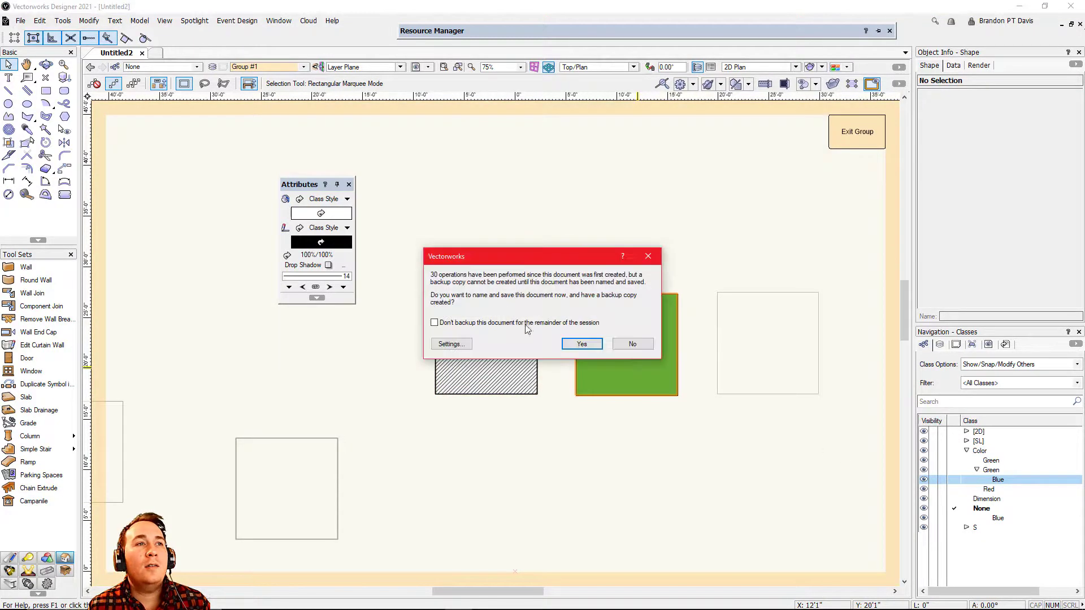
{"action": "left_click", "coordinate": [634, 344]}
{"action": "left_click", "coordinate": [629, 339]}
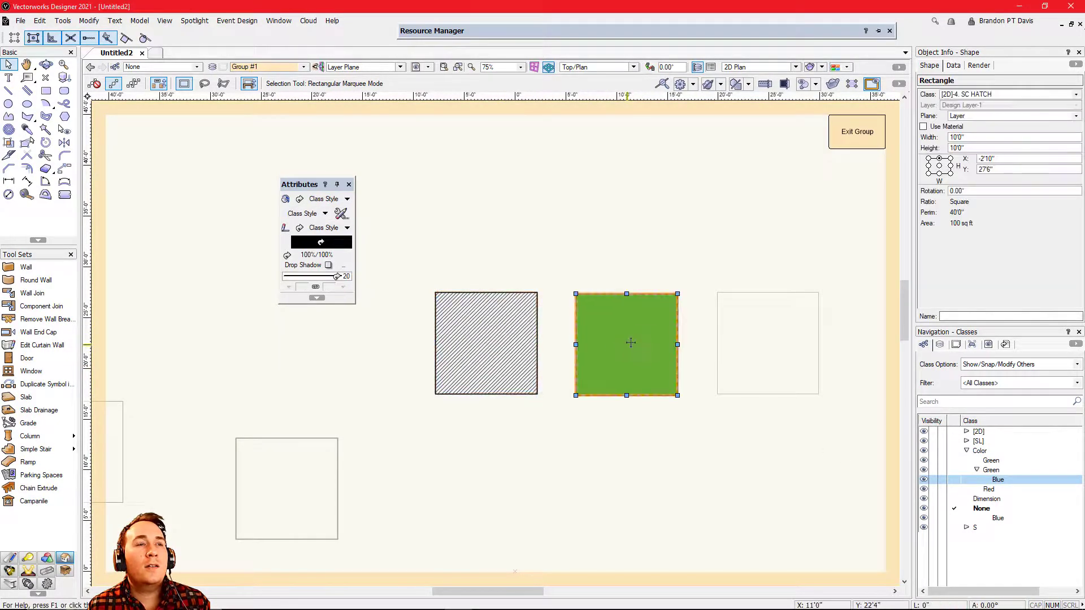
{"action": "left_click", "coordinate": [489, 339]}
{"action": "left_click", "coordinate": [856, 131]}
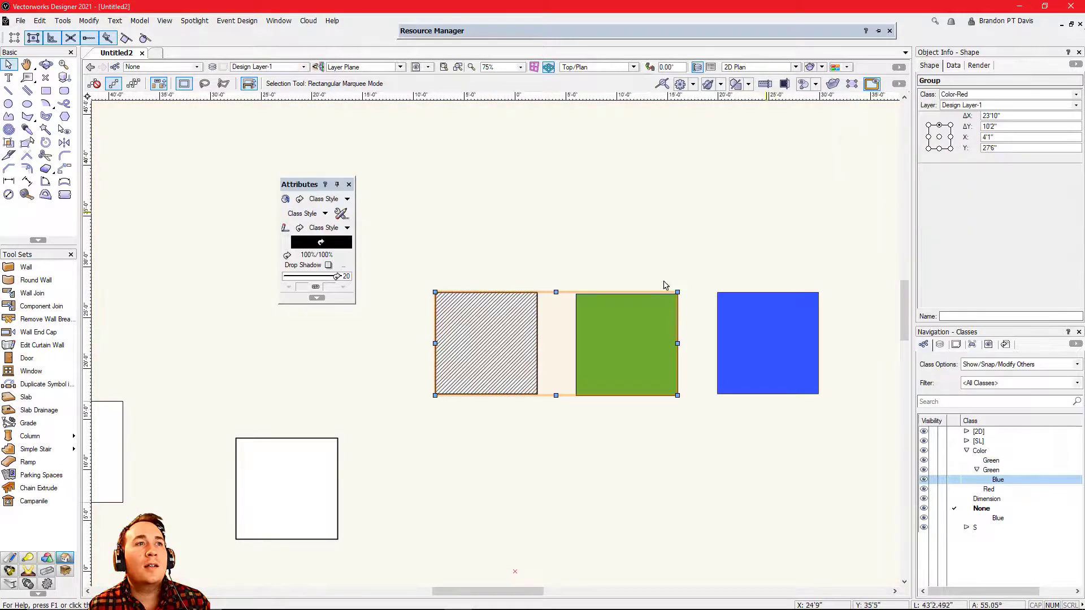
Test class visibility by hiding and reshowing Color-Red and the first Green class under Color, one at a time, and select the group
{"action": "left_click", "coordinate": [933, 490]}
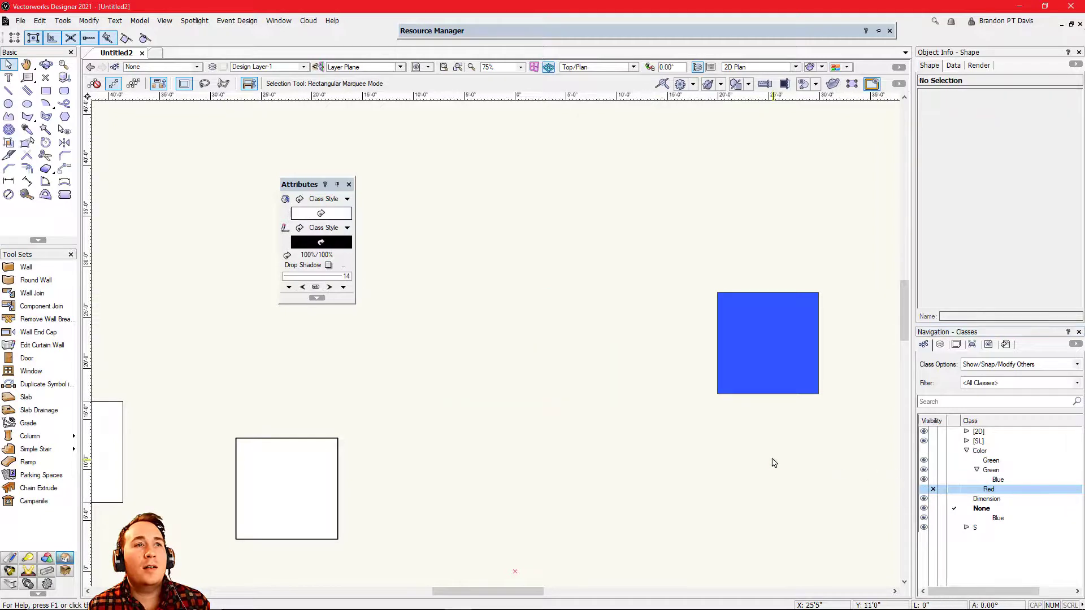
{"action": "left_click", "coordinate": [924, 489]}
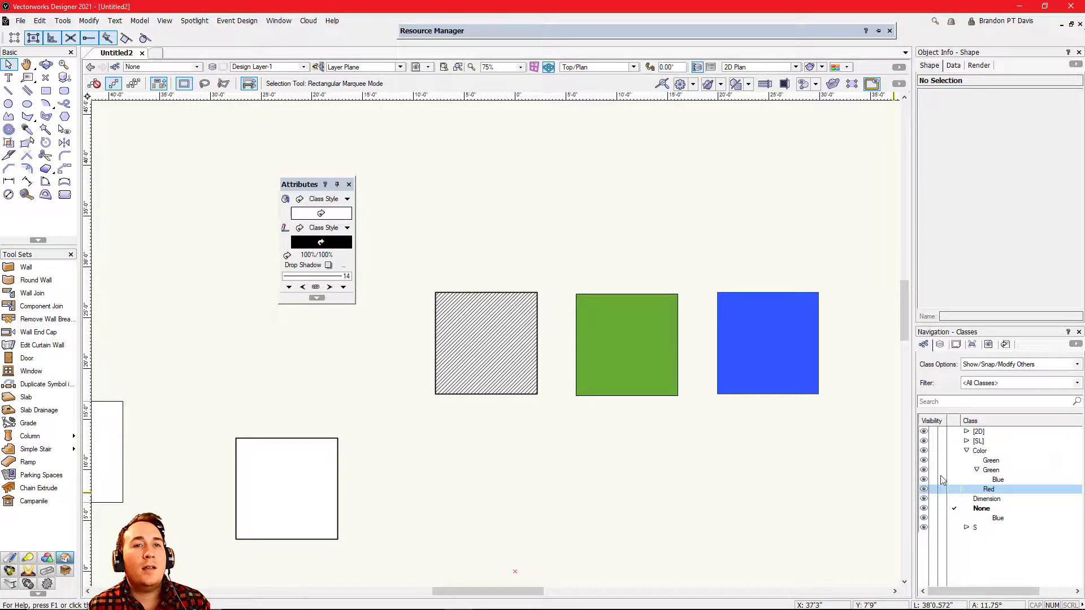
{"action": "left_click", "coordinate": [934, 461]}
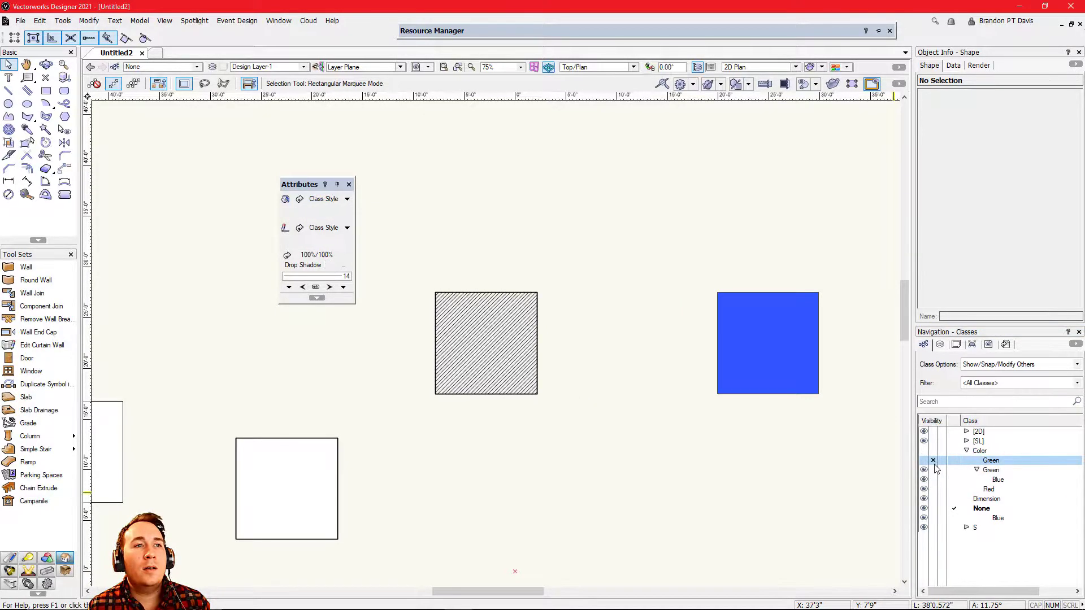
{"action": "left_click", "coordinate": [925, 461]}
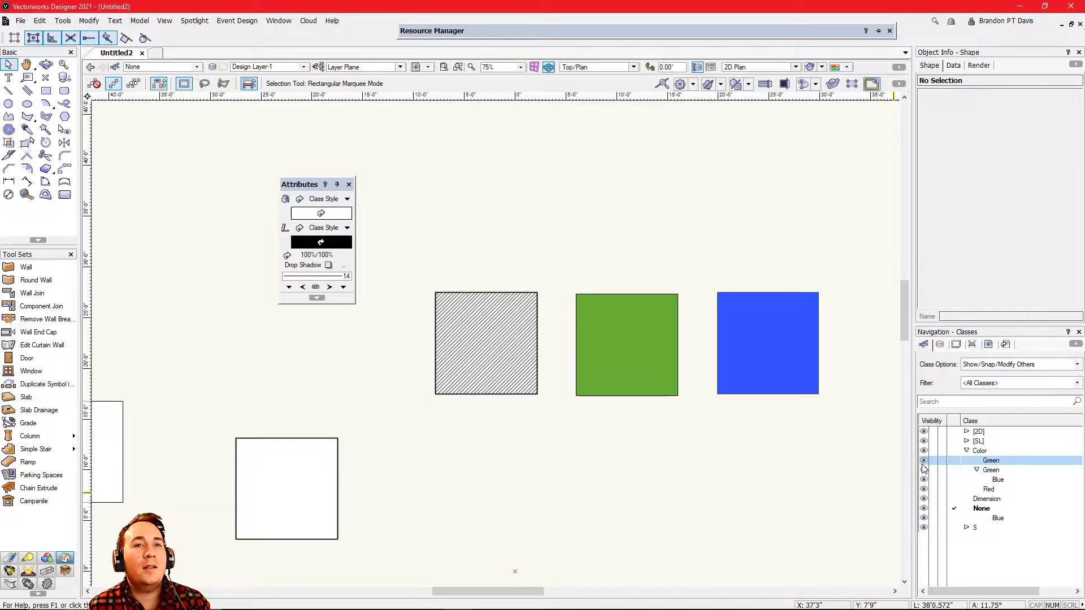
{"action": "left_click", "coordinate": [500, 379]}
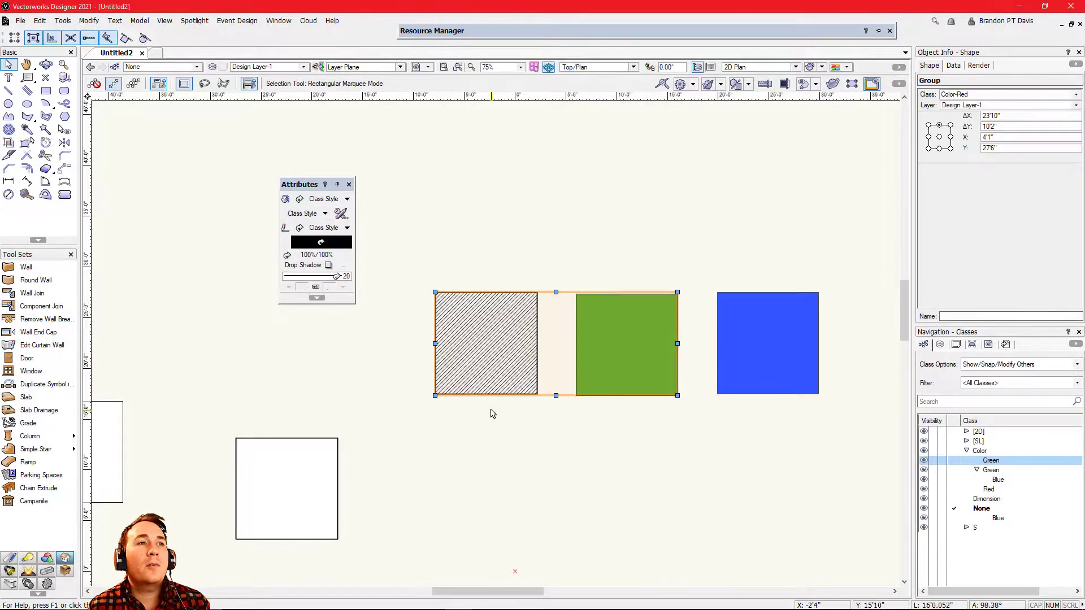
{"action": "scroll", "coordinate": [491, 413], "scroll_direction": "down", "scroll_amount": 1}
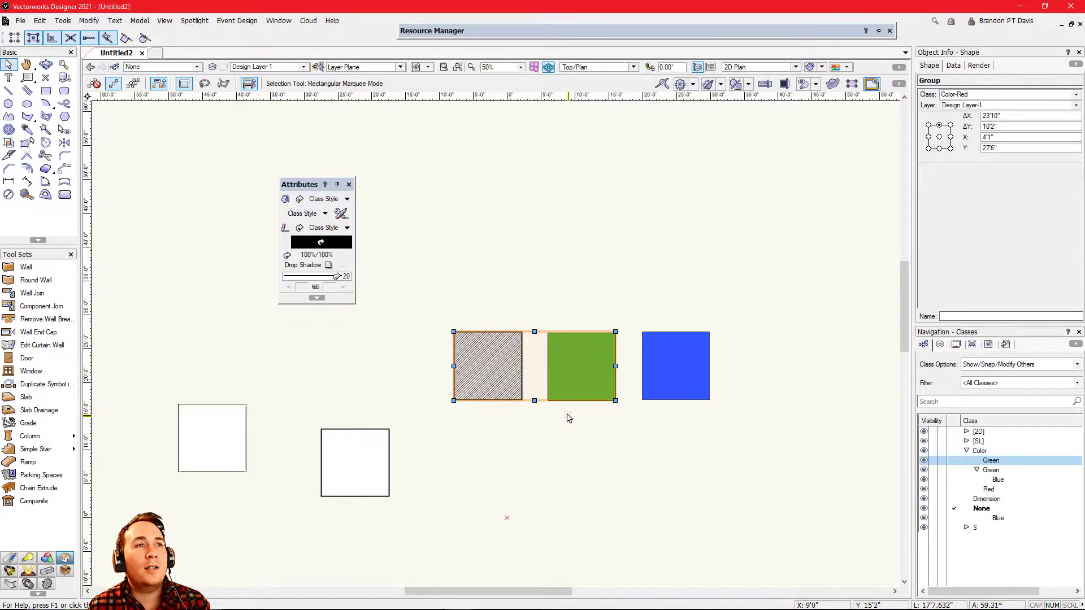